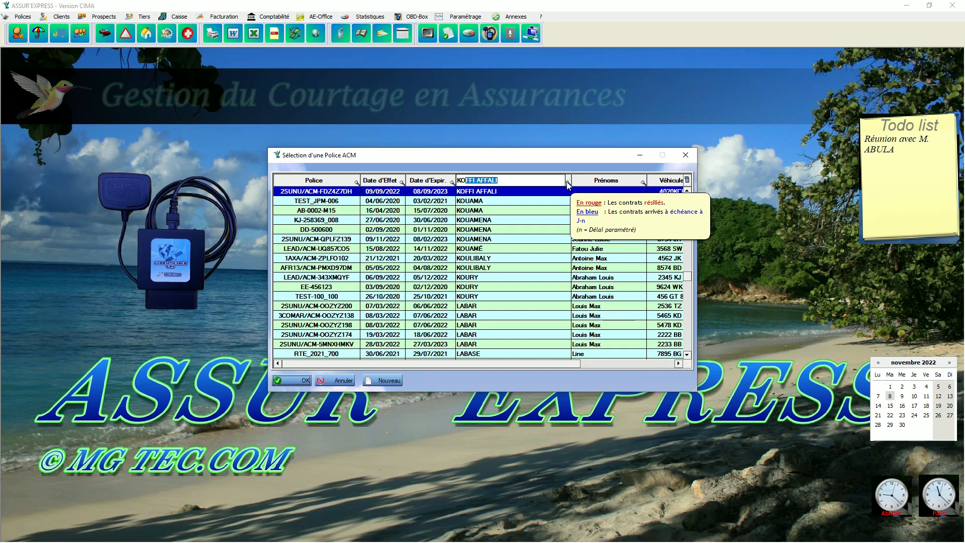
- Filter the ACM policy list by the client's name and open their Auto Cyclo Moto policy
type("UM")
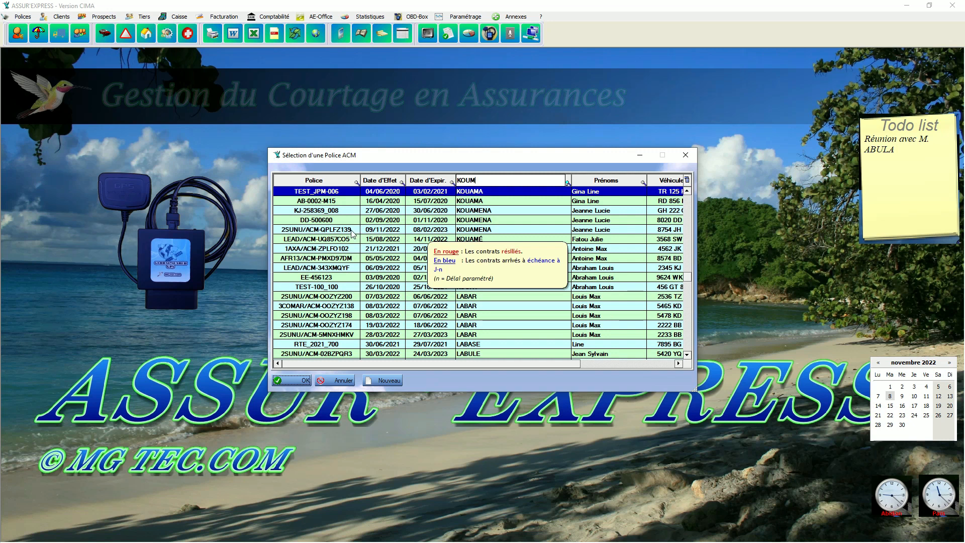
left_click(351, 231)
double_click(350, 231)
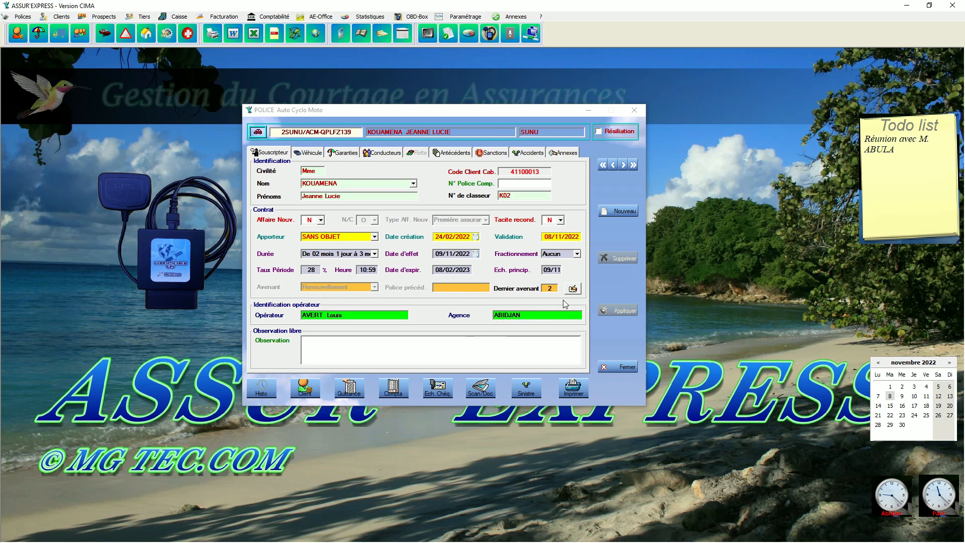
- Display the policy's avenants 0, 1 and 2, scroll across the grid, then close the list
left_click(573, 288)
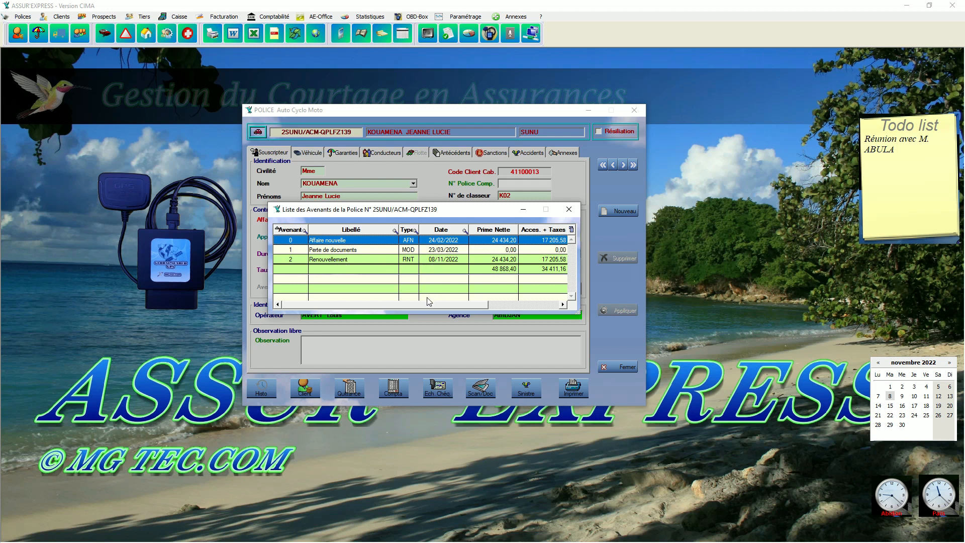
mouse_move(428, 307)
left_mouse_down()
mouse_move(490, 313)
mouse_move(437, 313)
left_mouse_up()
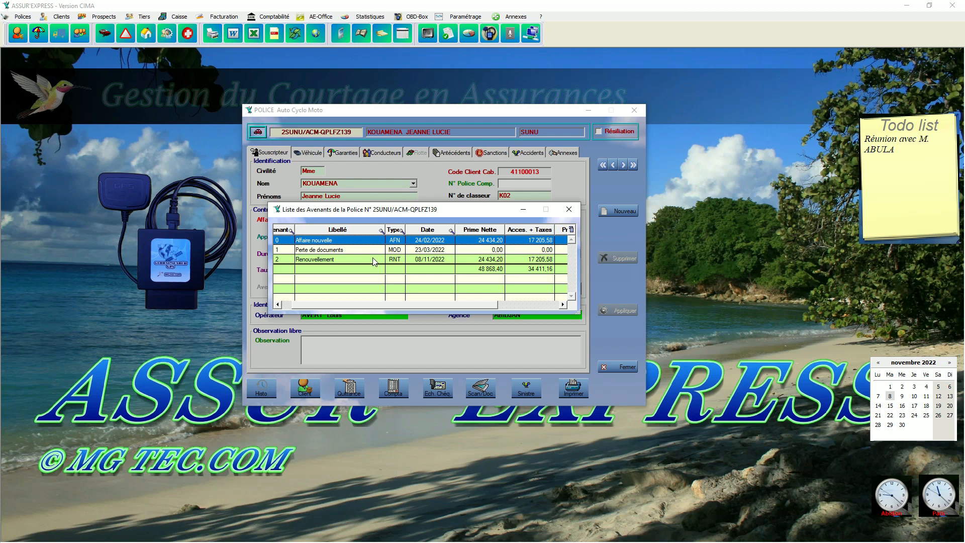
left_click(568, 212)
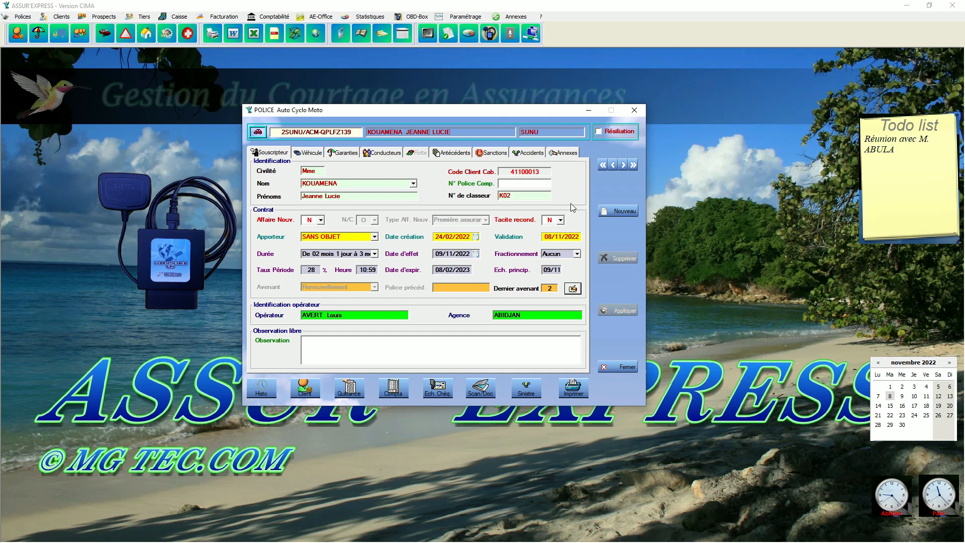
- Open the Comptabilité menu
left_click(271, 17)
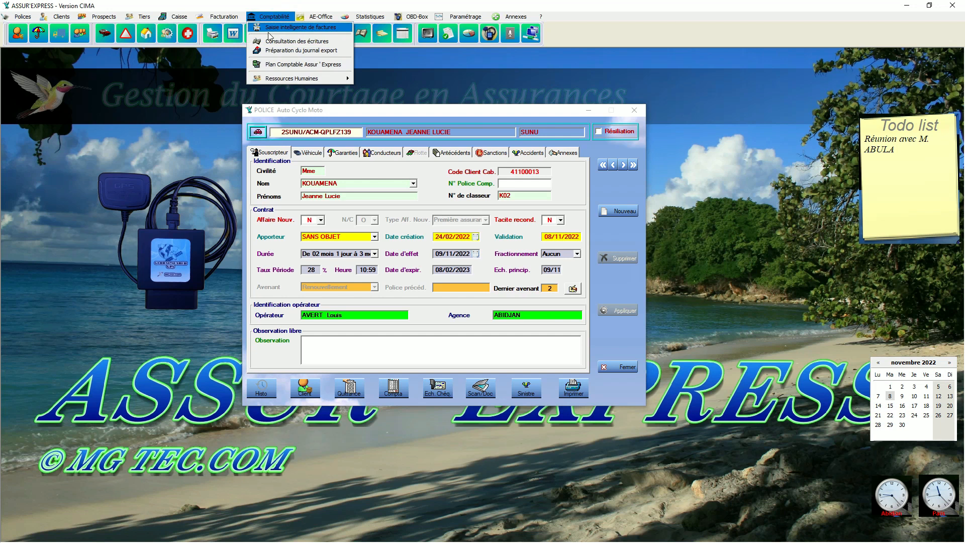
- Open Consultation des écritures as operator SUPERVISEUR, entering the operator password, and start the period search
left_click(268, 40)
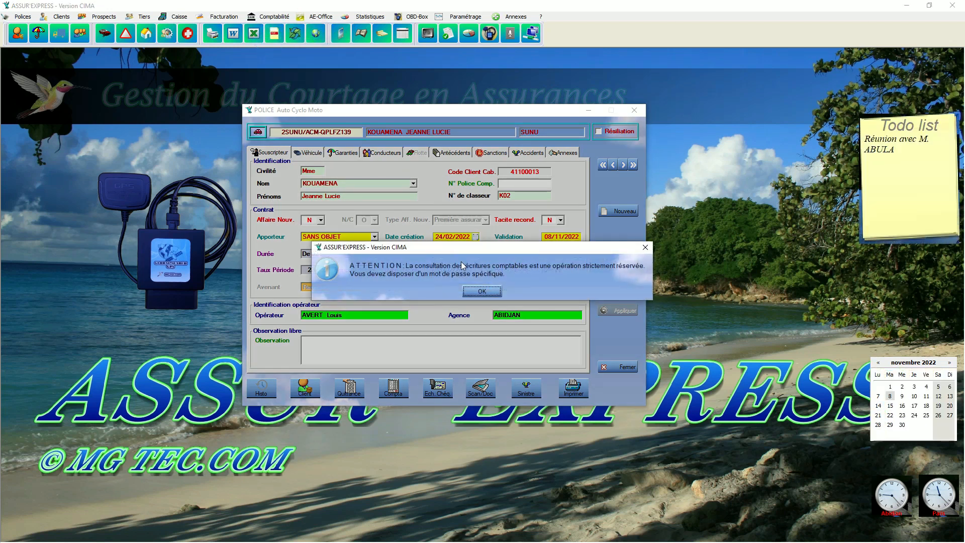
left_click(474, 291)
left_click_drag(197, 62, 375, 196)
left_click(394, 219)
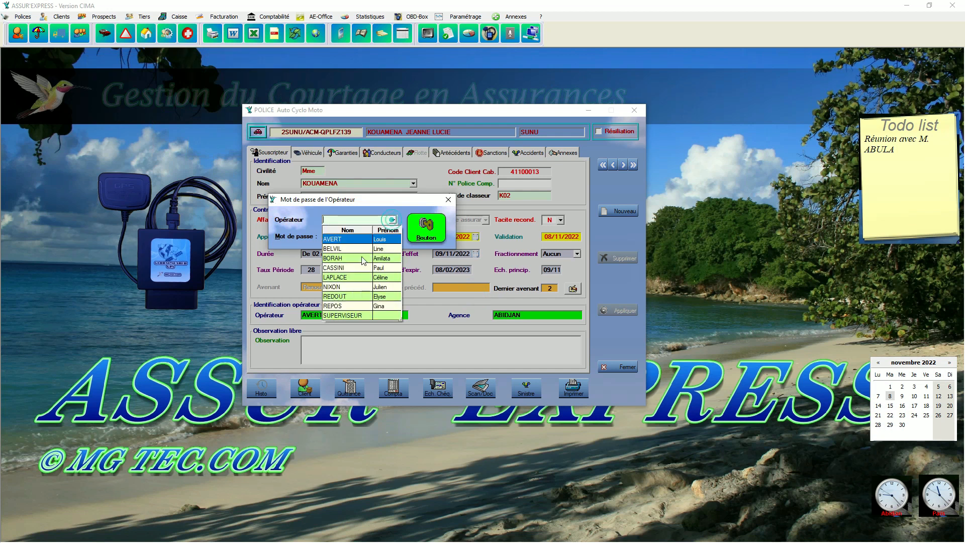
left_click(357, 315)
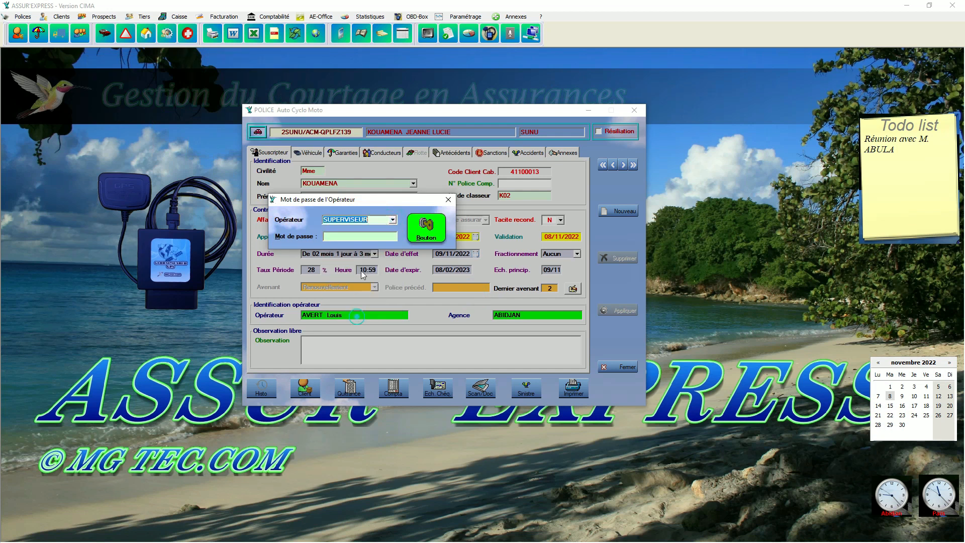
left_click(370, 237)
type("•••••")
left_click(414, 232)
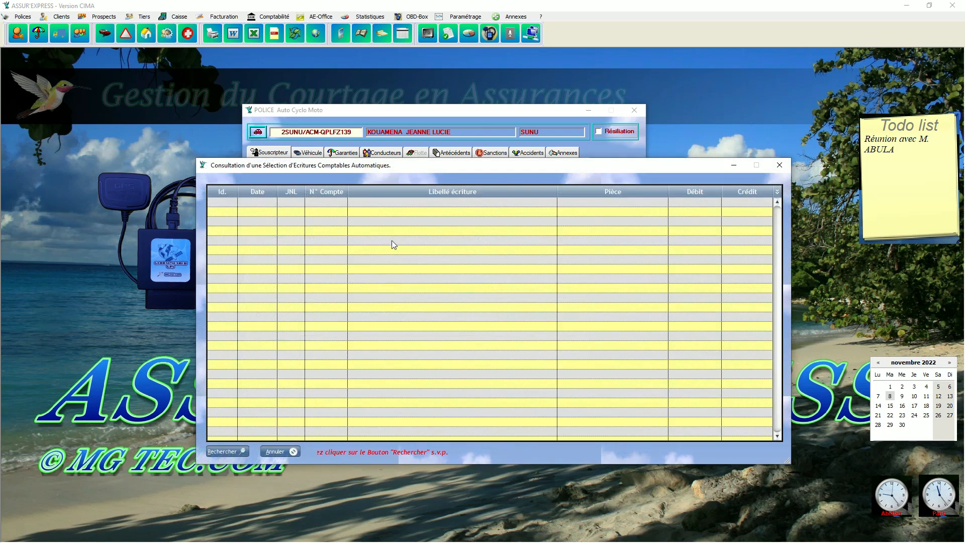
left_click(221, 454)
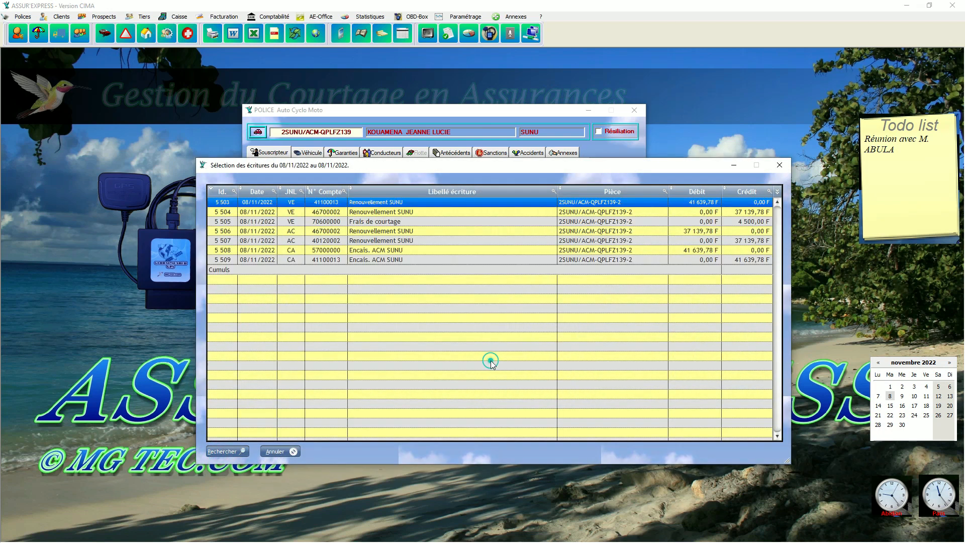
- List the 08/11/2022 entries, seven lines balanced at 120 419,34 F, then close the window
left_click(491, 361)
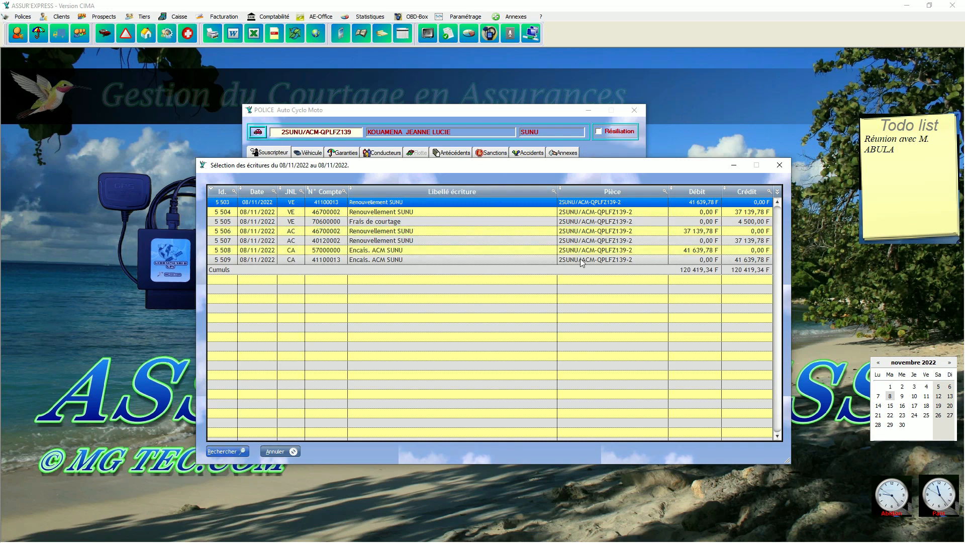
left_click(780, 166)
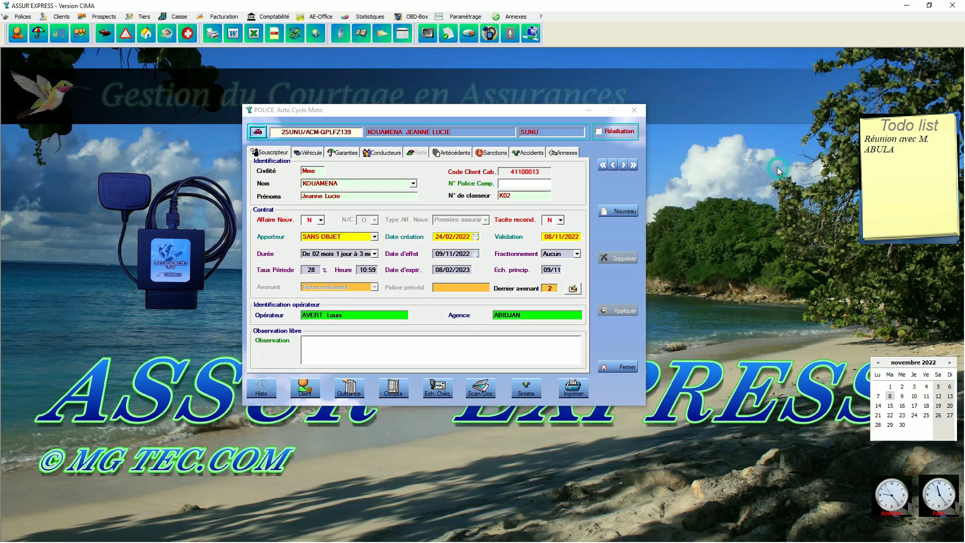
- Show receipts 312, 362 and 502, and inspect receipt 502's client breakdown of 41 639,78 F
left_click(352, 391)
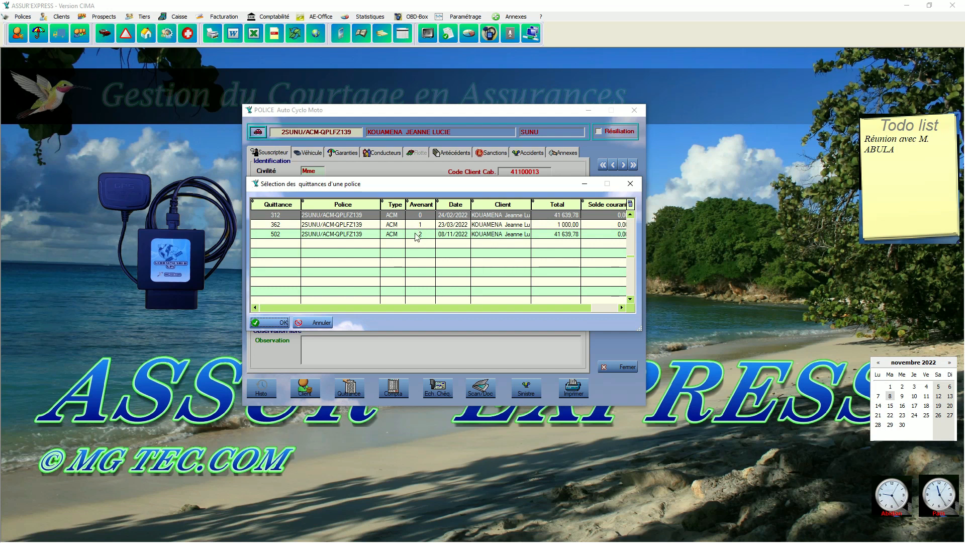
double_click(417, 237)
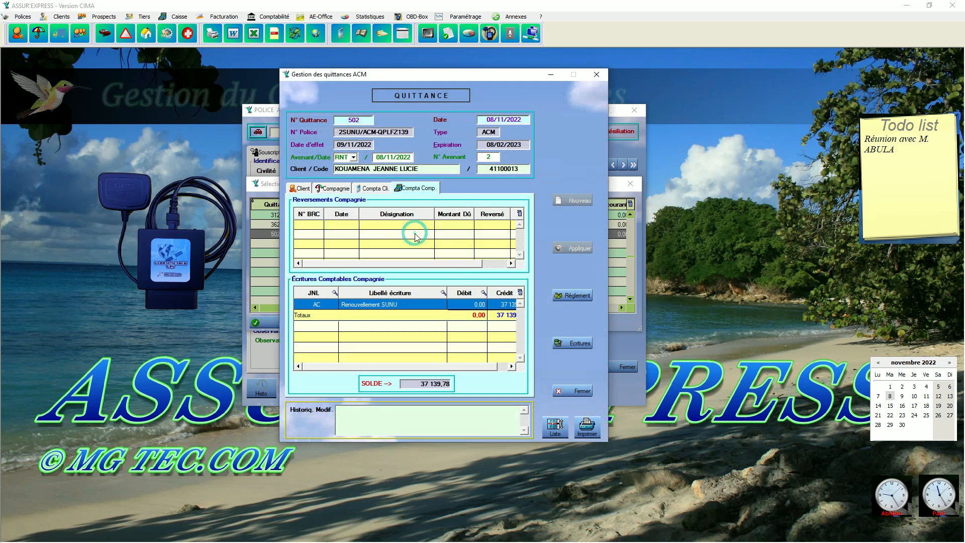
left_click(301, 188)
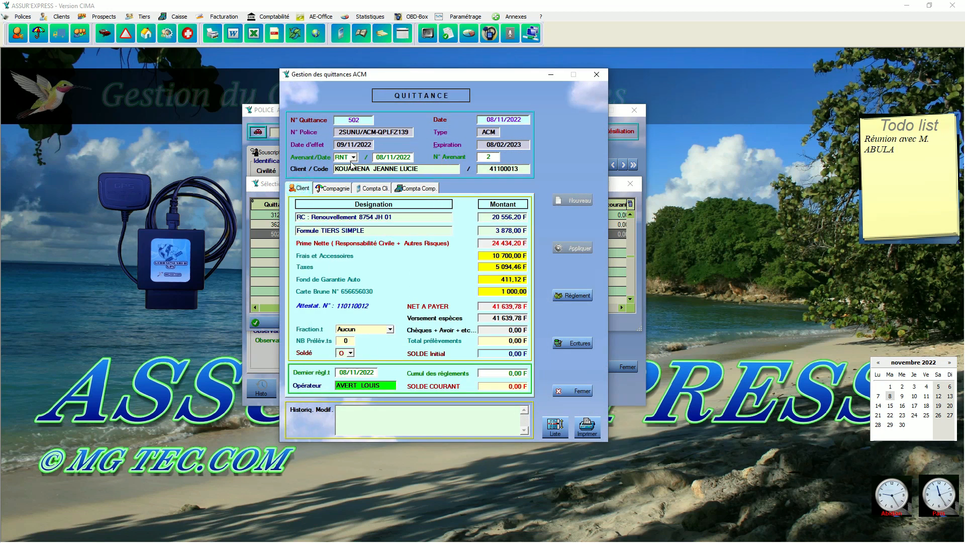
mouse_move(335, 162)
mouse_move(493, 156)
left_click(598, 76)
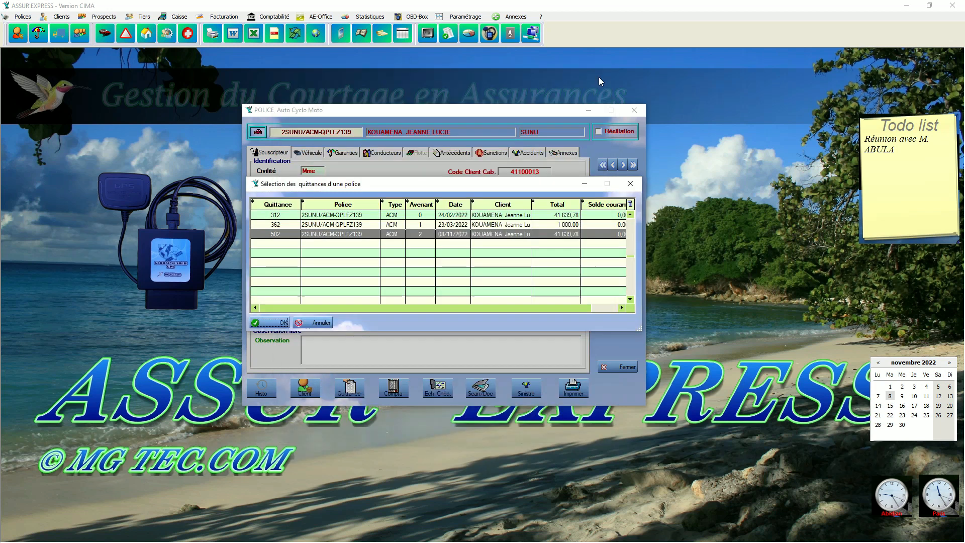
- Sort cash operations by code descending and inspect operation 796 of 08/11/2022 for 41 639,78
left_click(179, 17)
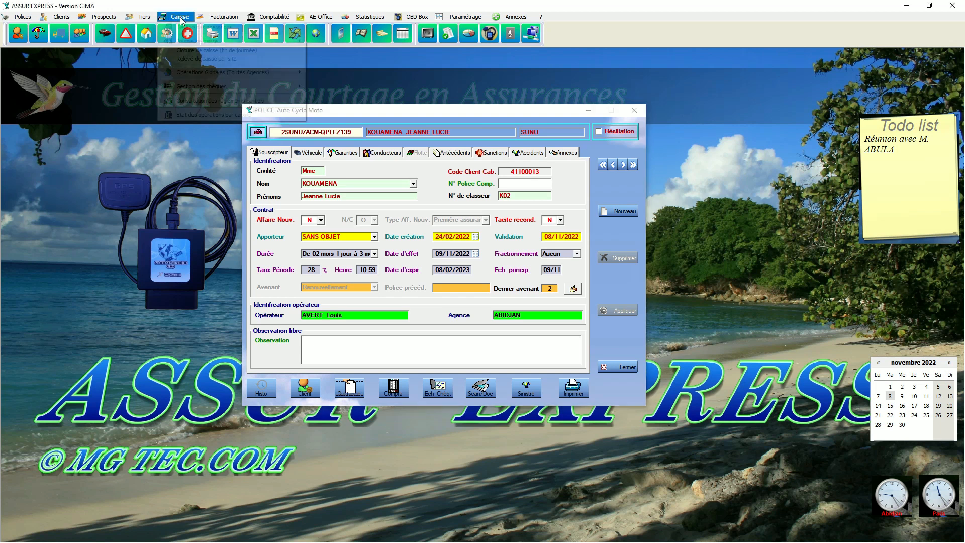
left_click(182, 27)
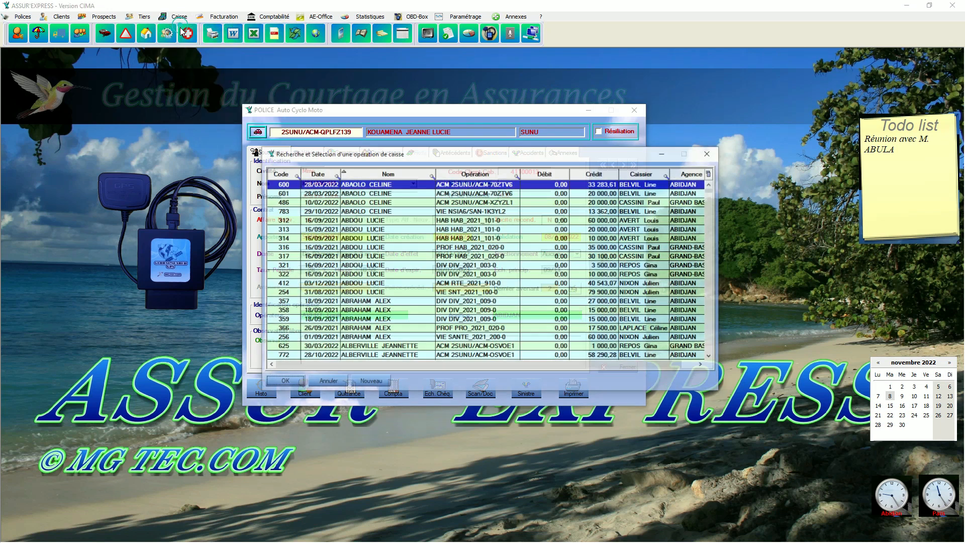
left_click(280, 175)
left_click(279, 175)
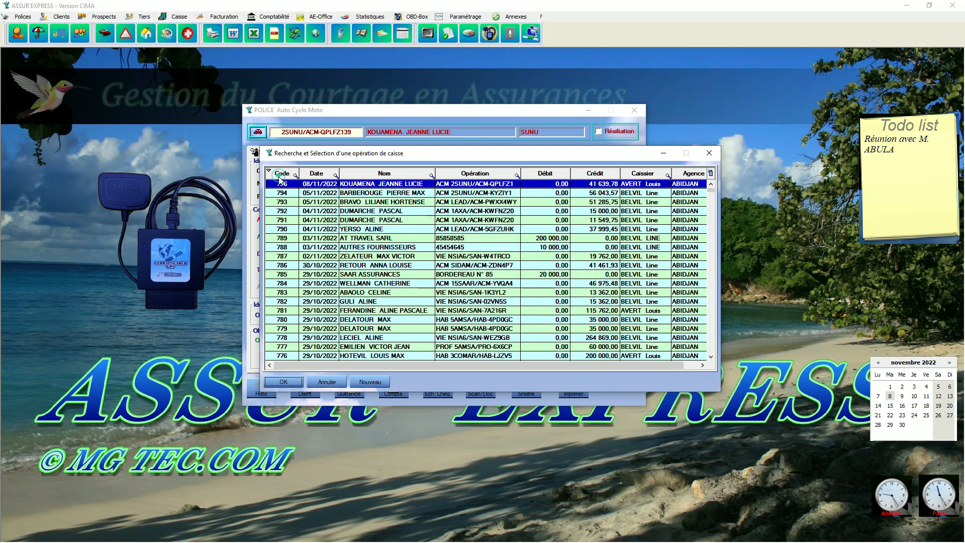
double_click(387, 187)
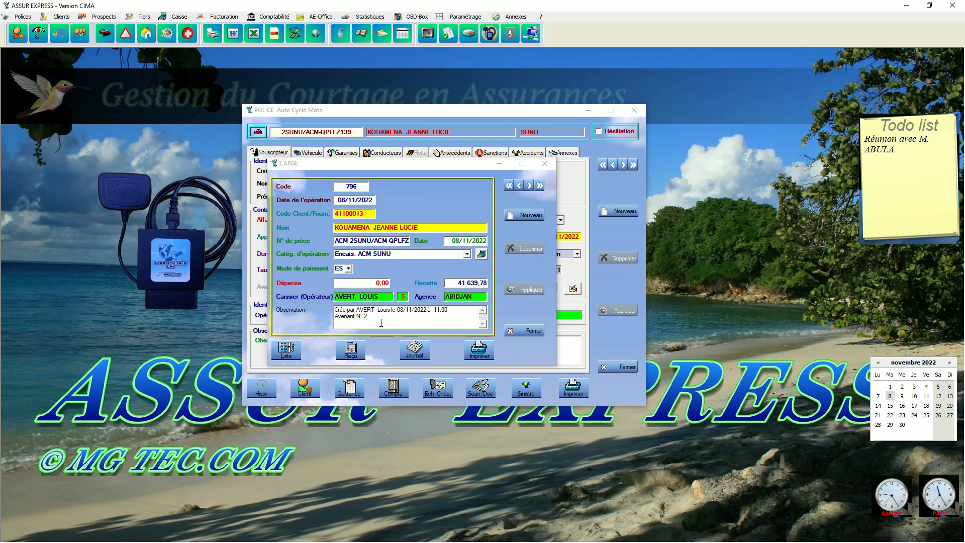
left_click(545, 164)
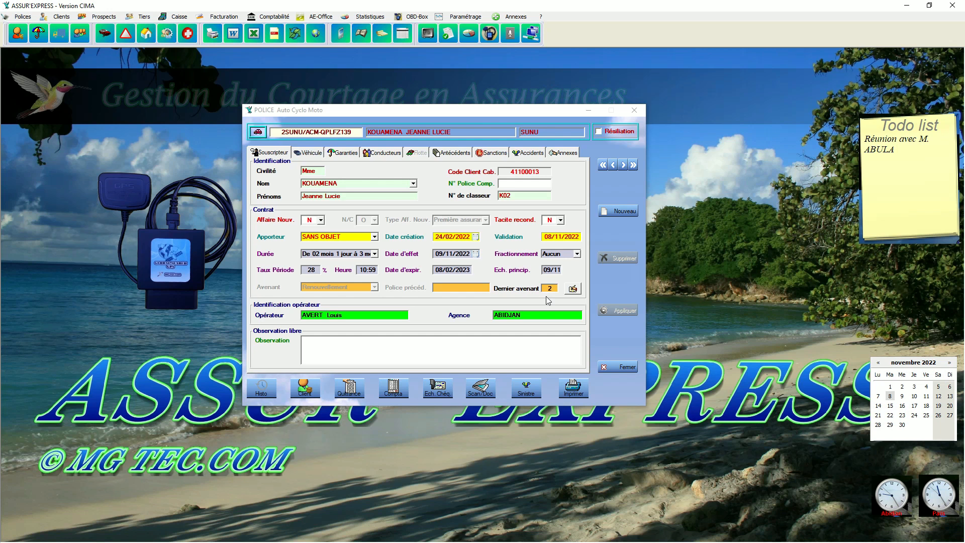
- Reopen the avenant list (premium 48 868,40, fees 34 411,16) and bring up its context menu
left_click(573, 289)
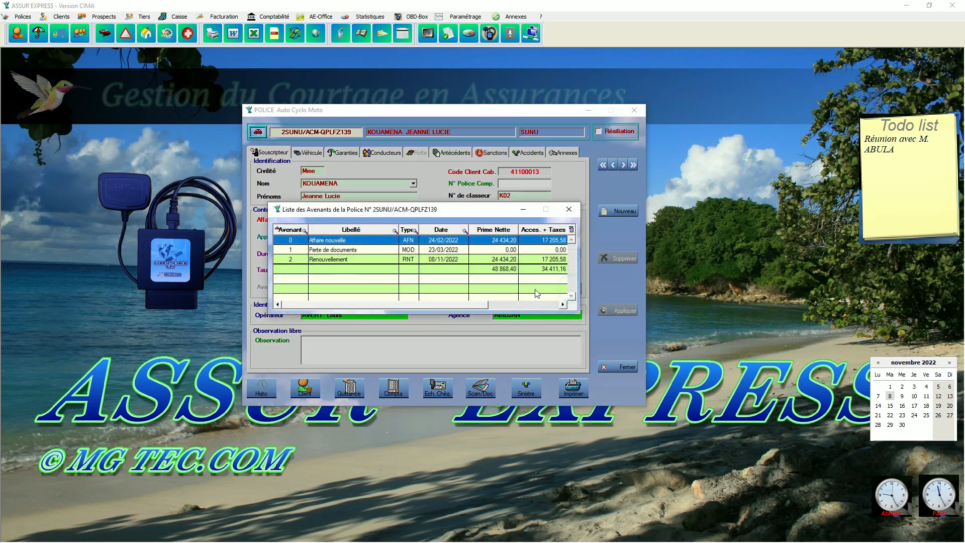
left_click_drag(463, 312, 425, 314)
right_click(371, 271)
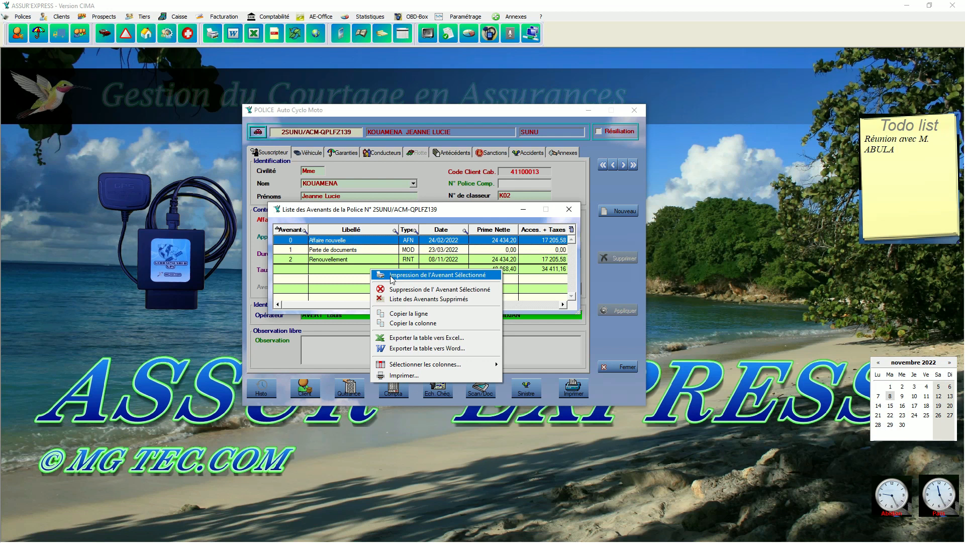
left_click(391, 277)
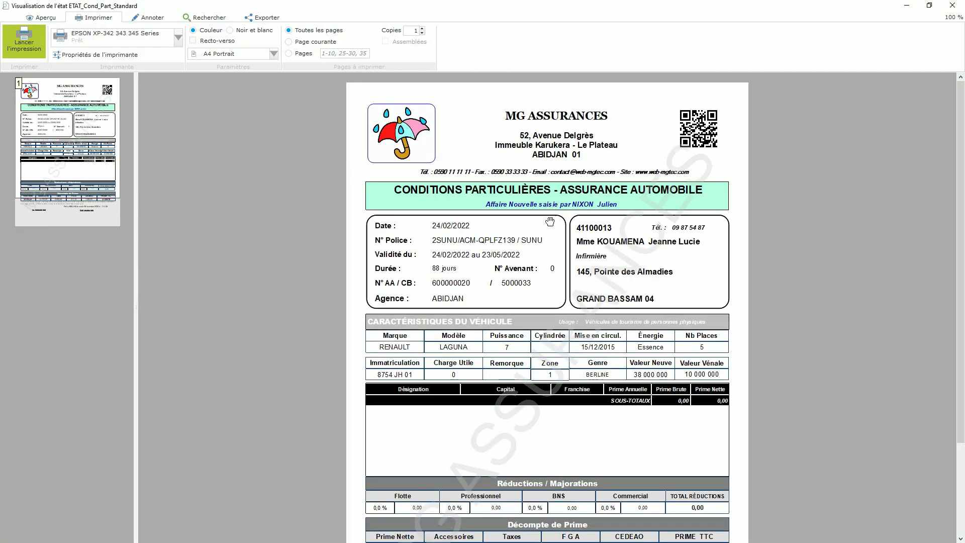
scroll(607, 302, "down", 1)
scroll(607, 301, "down", 1)
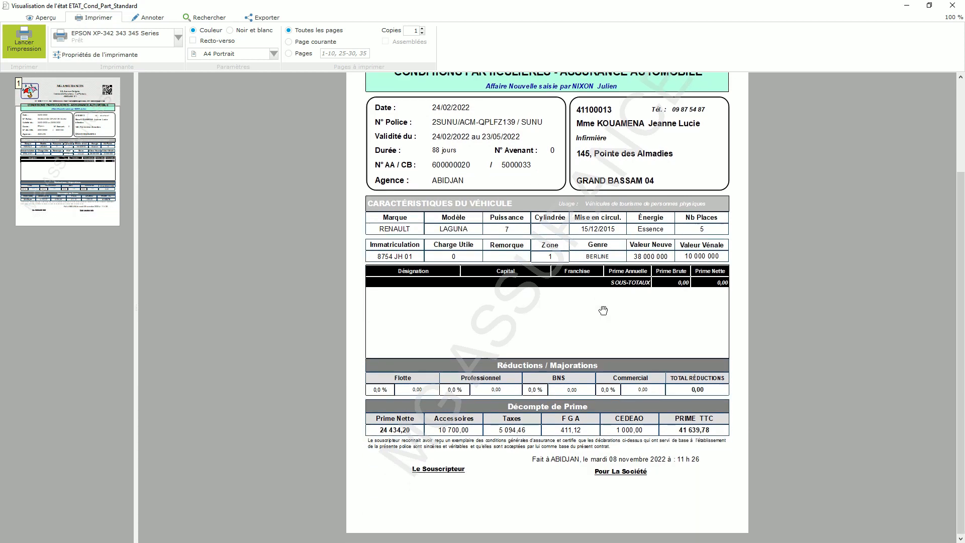
left_click(952, 6)
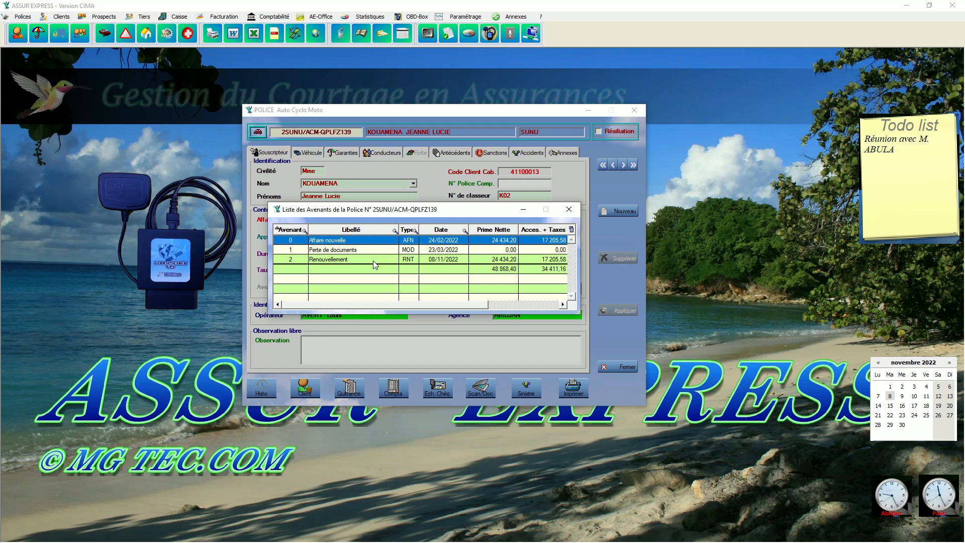
left_click(374, 259)
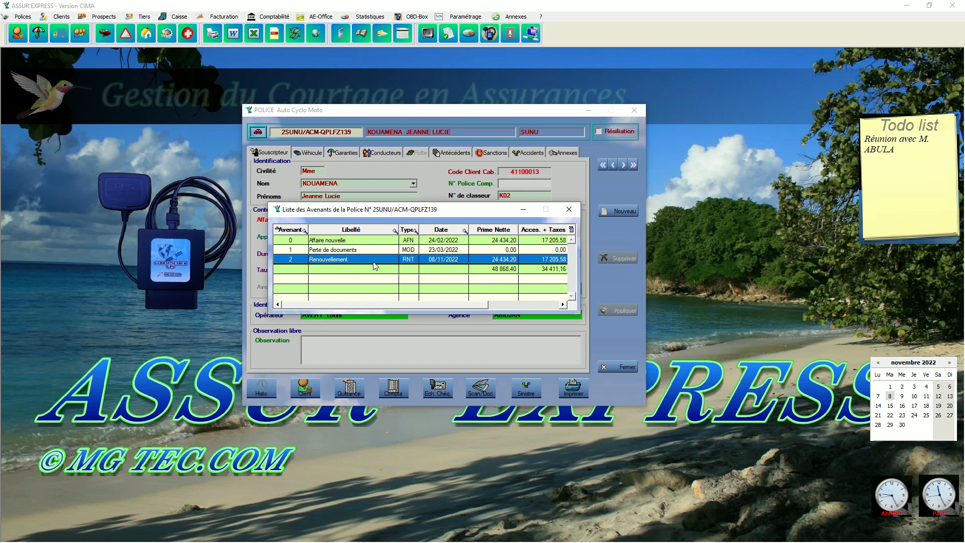
right_click(372, 277)
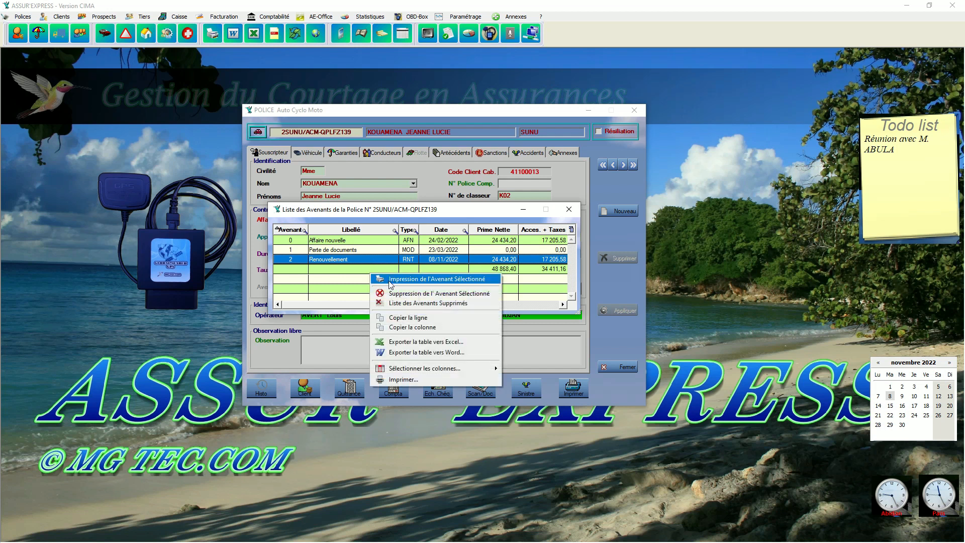
left_click(391, 280)
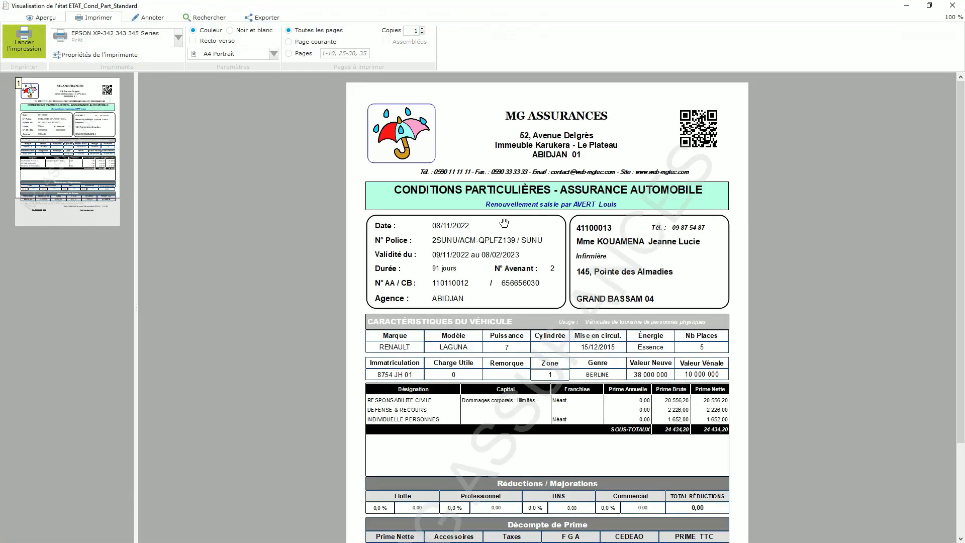
left_click(953, 6)
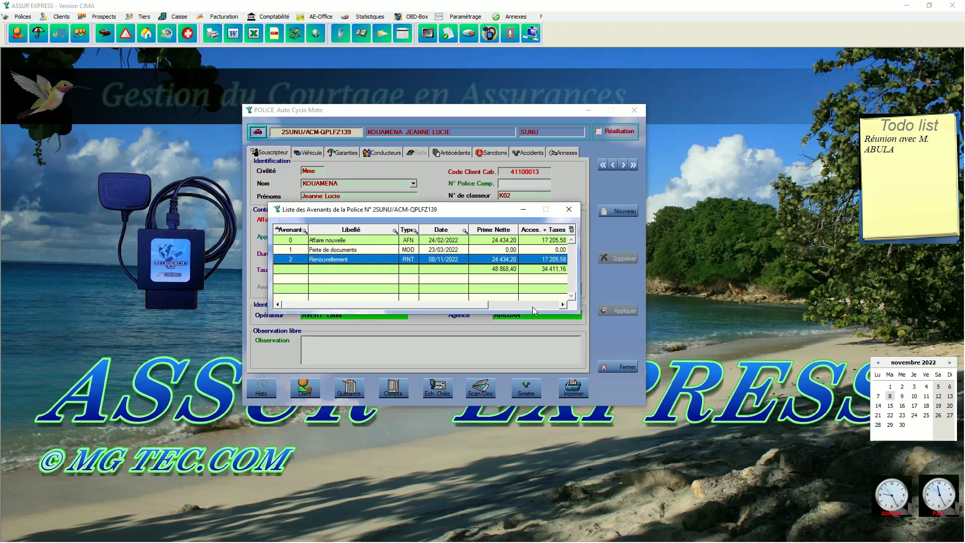
- Select avenant 0 Affaire nouvelle and choose Suppression de l'Avenant Sélectionné from its context menu
right_click(446, 281)
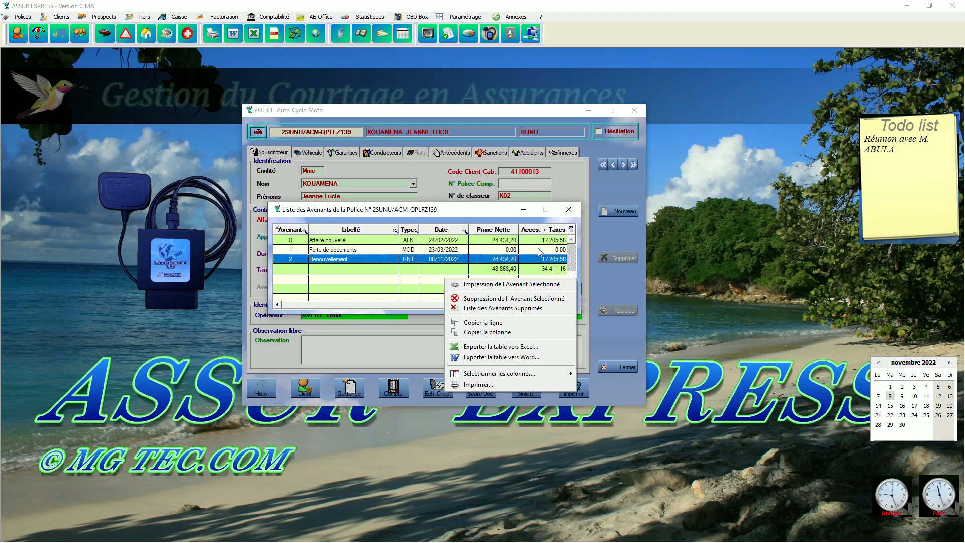
left_click(572, 229)
left_click(573, 230)
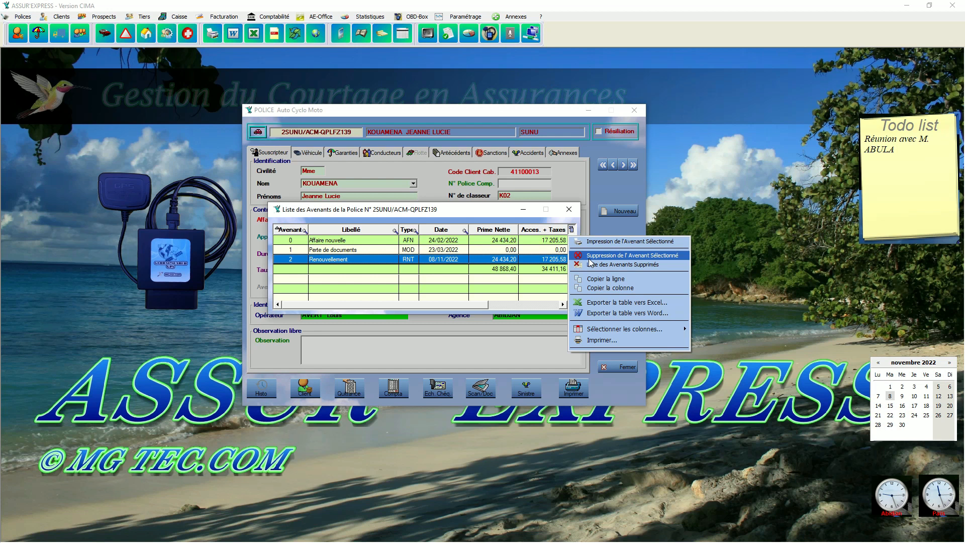
left_click(392, 271)
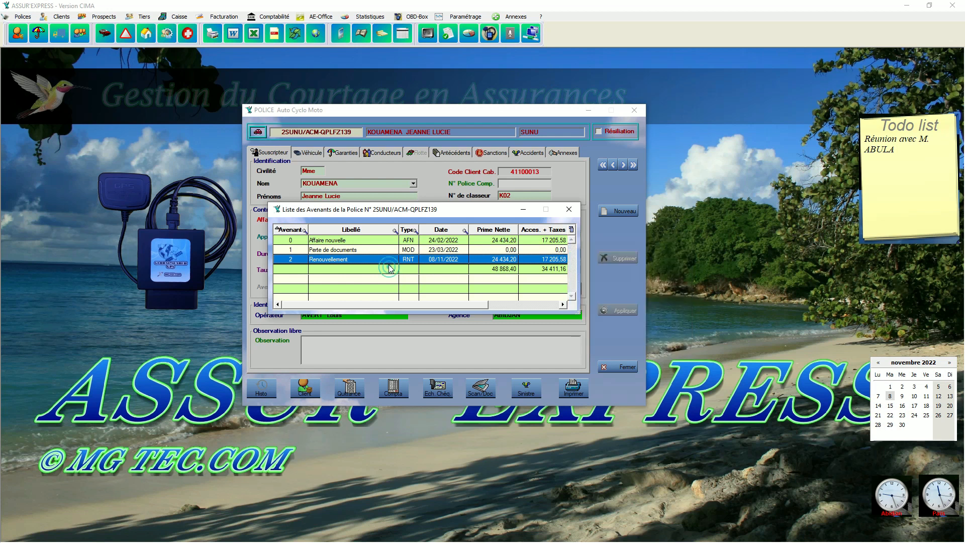
left_click(386, 242)
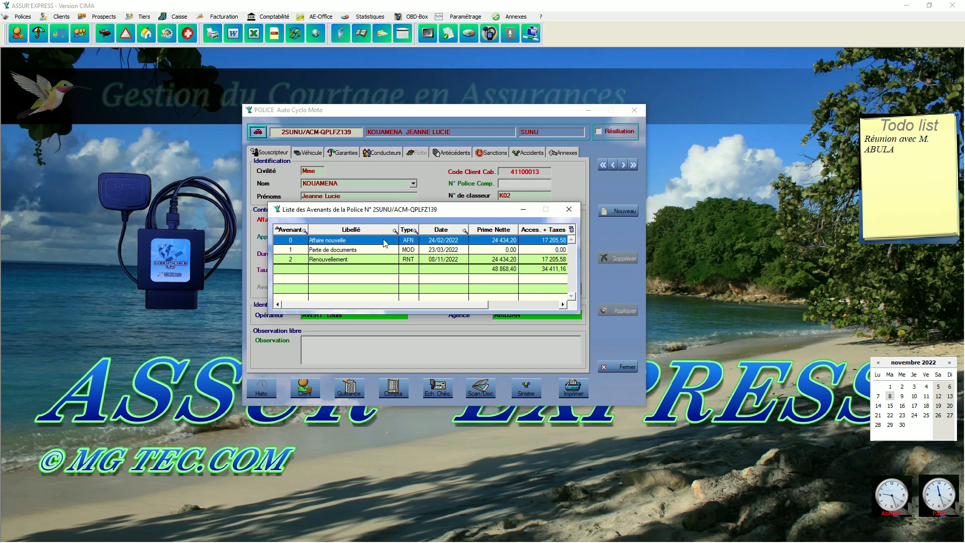
right_click(478, 279)
left_click(510, 298)
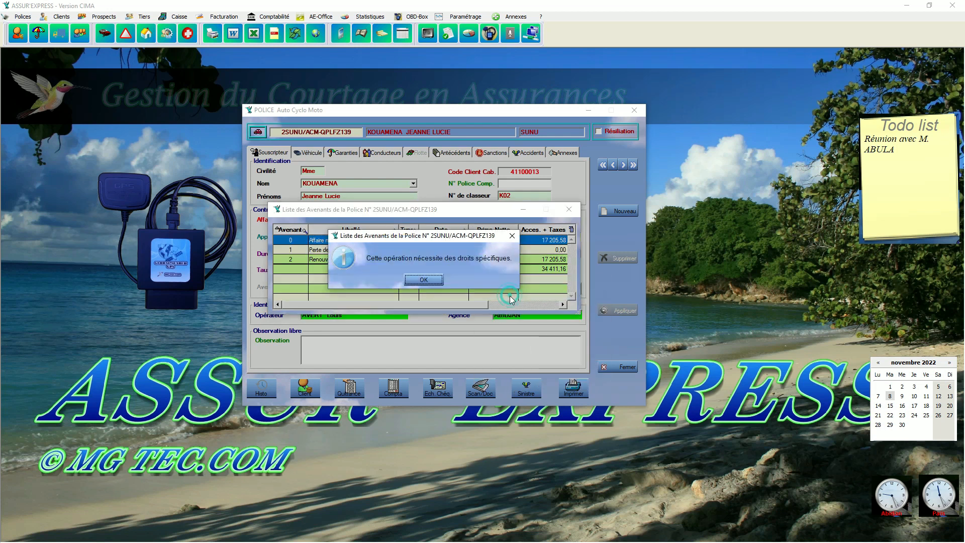
- Log in as SUPERVISEUR with the operator password, confirm deleting avenant 0, and dismiss the refusal
left_click(424, 280)
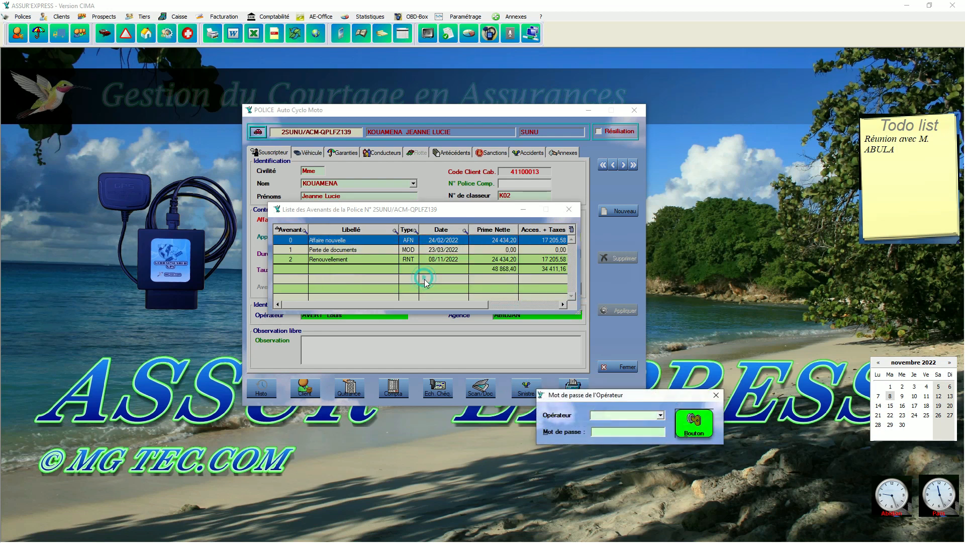
left_click_drag(654, 395, 494, 269)
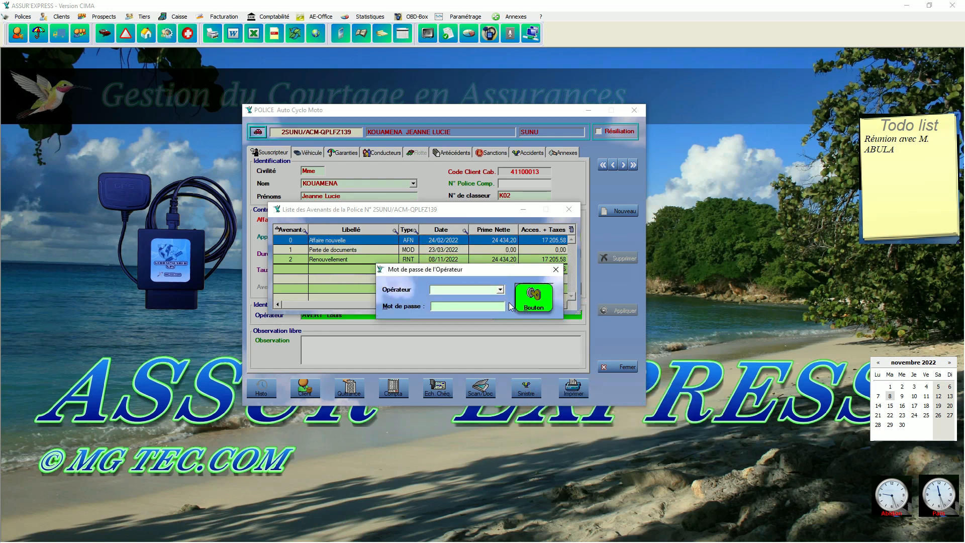
left_click(501, 290)
left_click(459, 384)
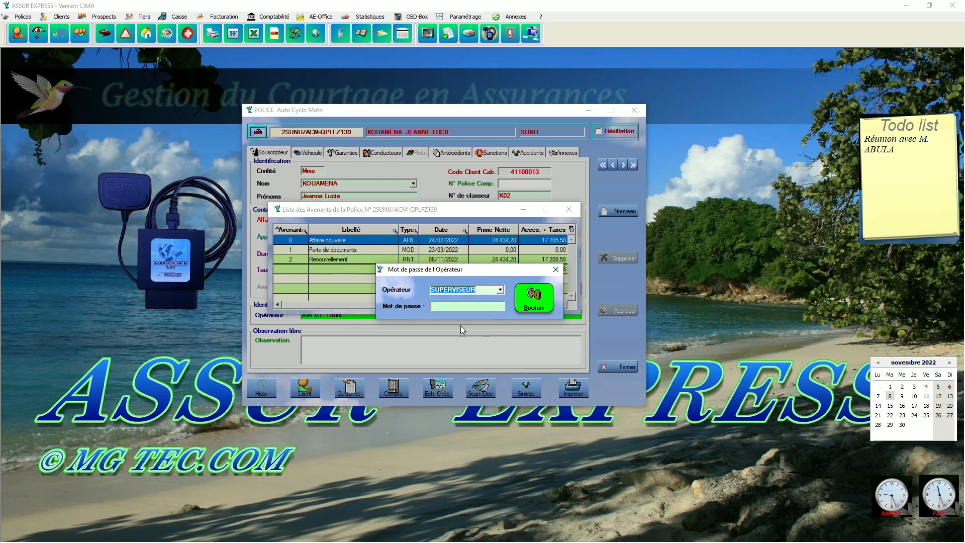
left_click(458, 307)
type("12345")
left_click(527, 300)
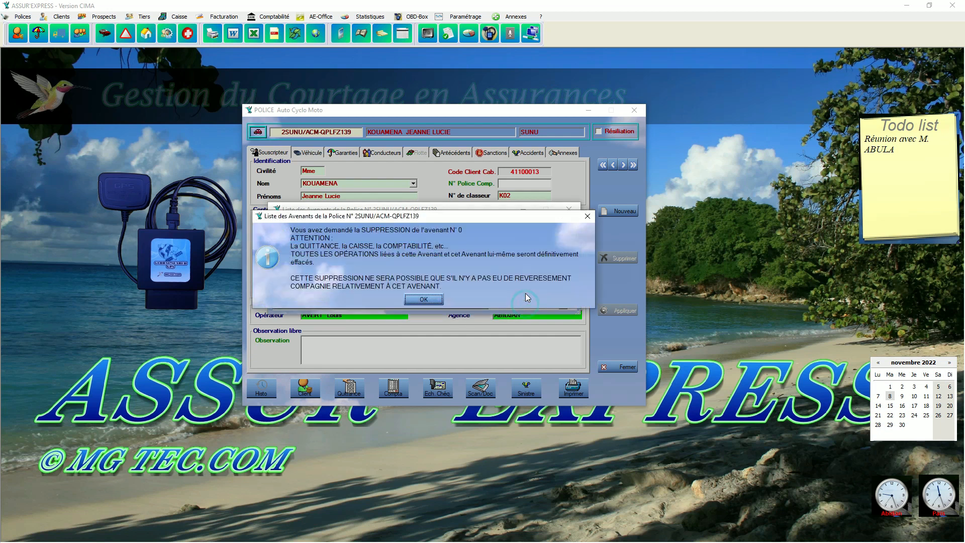
left_click(432, 301)
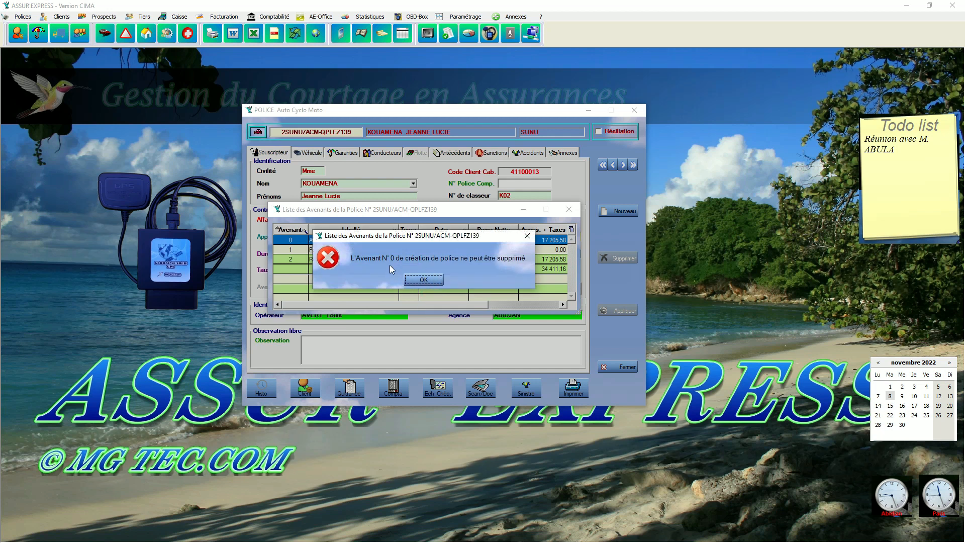
left_click(434, 279)
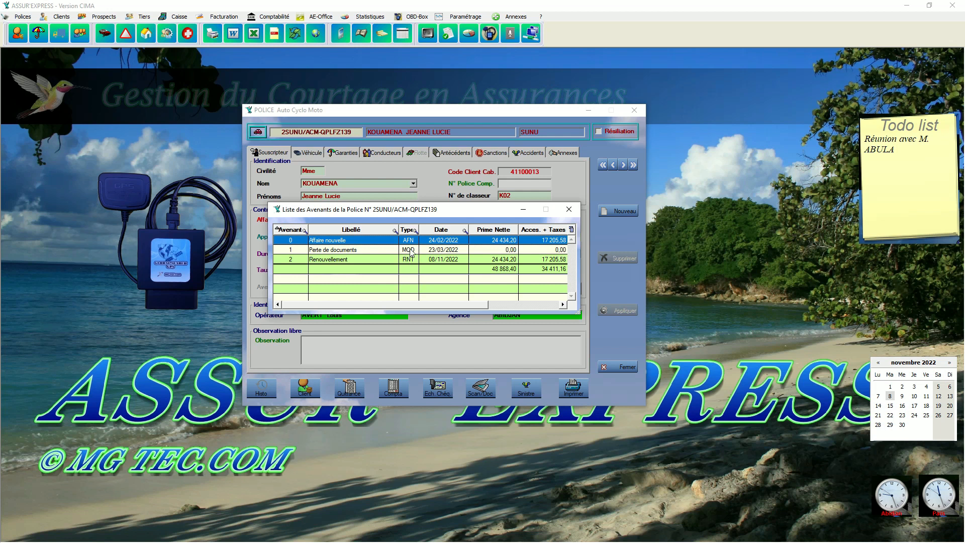
- Request deletion of avenant 1, Perte de documents, selecting the SUPERVISEUR operator
left_click(407, 252)
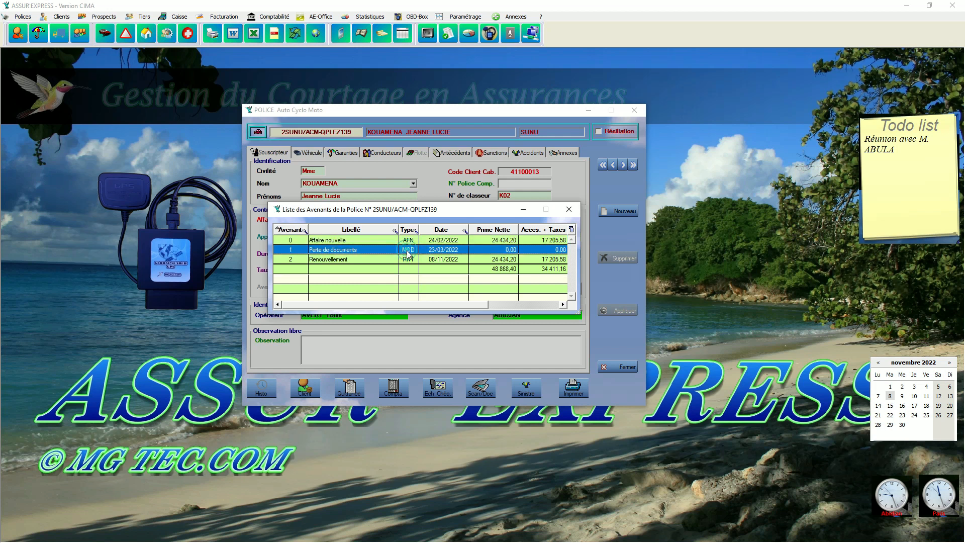
right_click(407, 251)
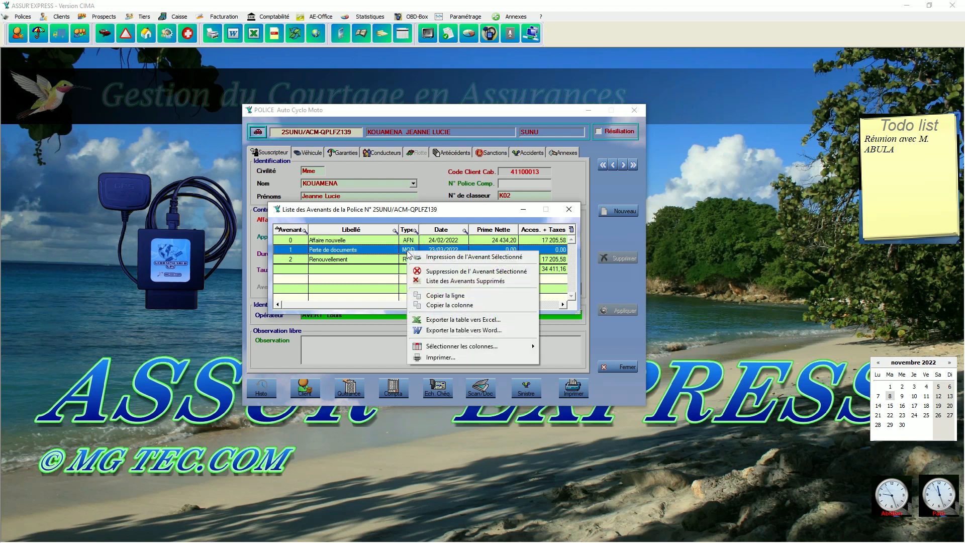
left_click(444, 272)
left_click(433, 279)
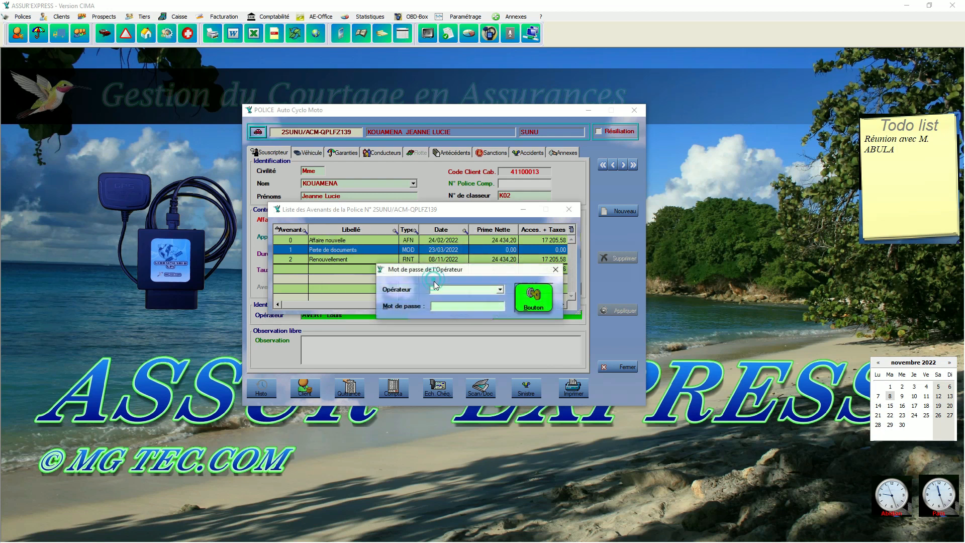
left_click(500, 290)
left_click(453, 385)
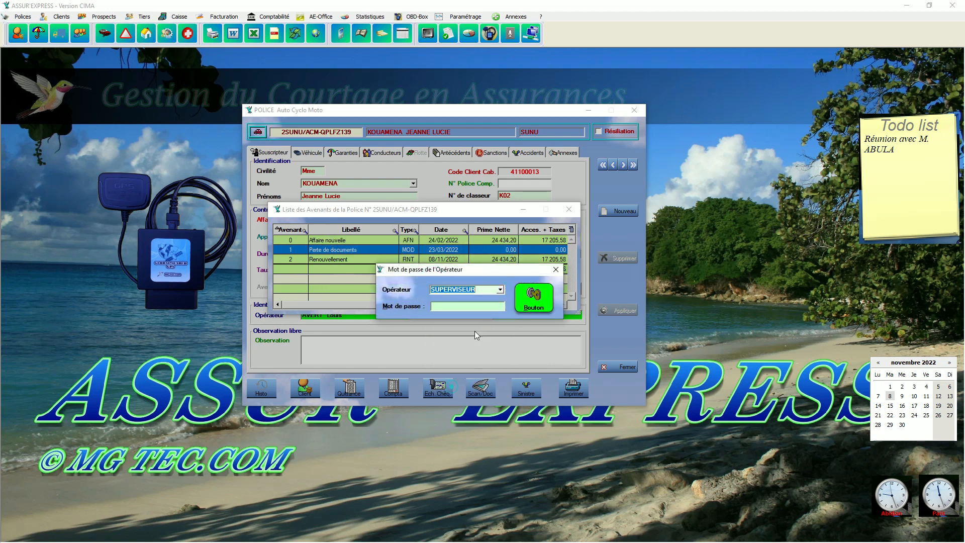
- Enter the supervisor password and confirm, dismiss the renewals-only refusal, then select avenant 2, Renouvellement
left_click(482, 306)
type("******")
left_click(526, 305)
left_click(431, 300)
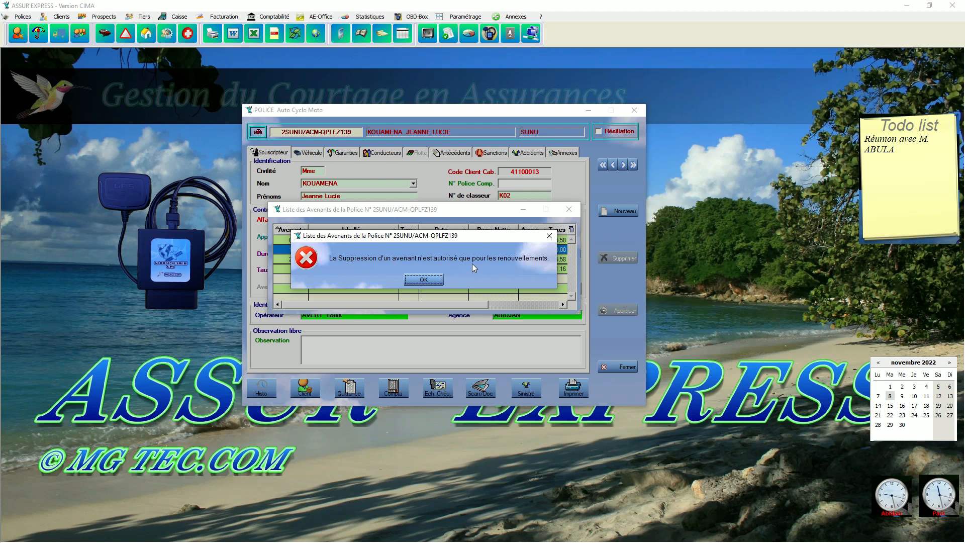
left_click(441, 281)
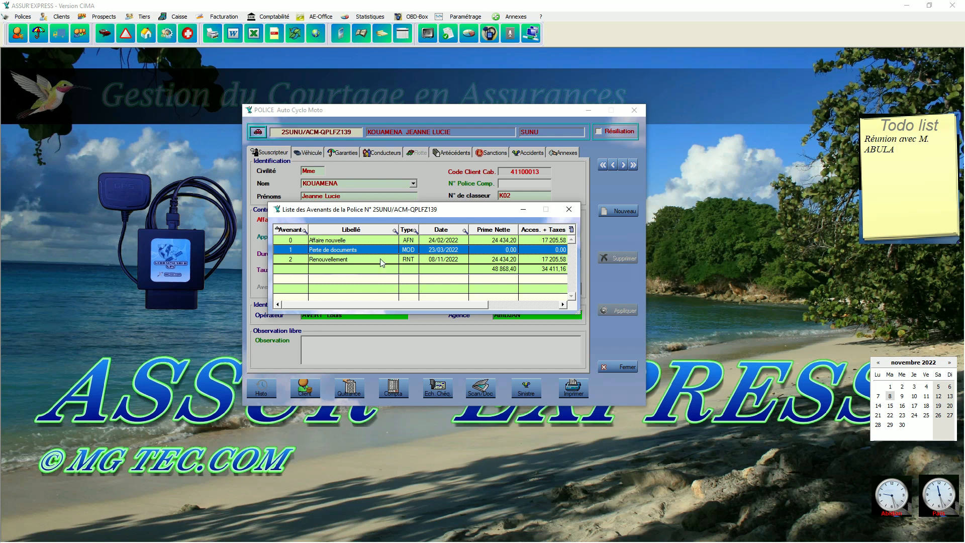
left_click(382, 260)
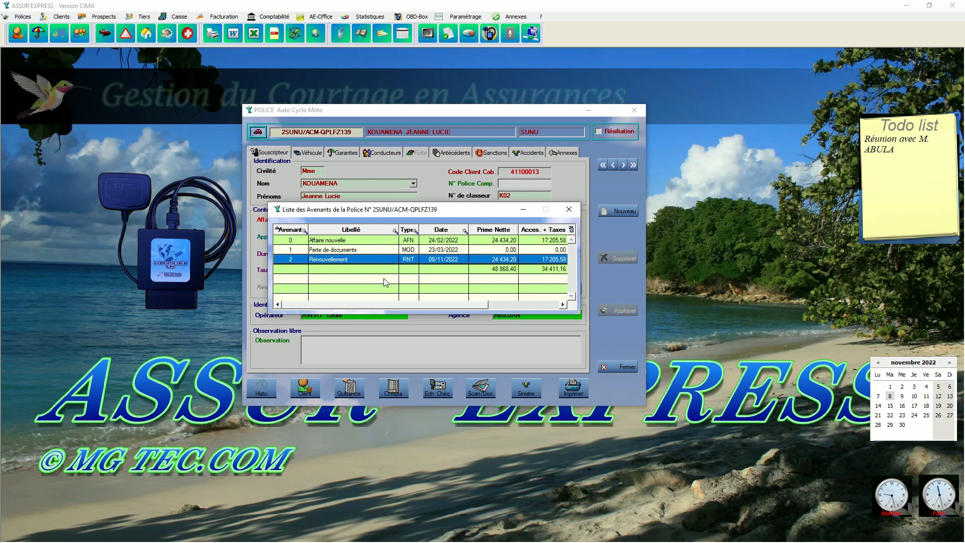
- Request deletion of the renewal avenant 2 and authorize it with the SUPERVISEUR password
right_click(386, 282)
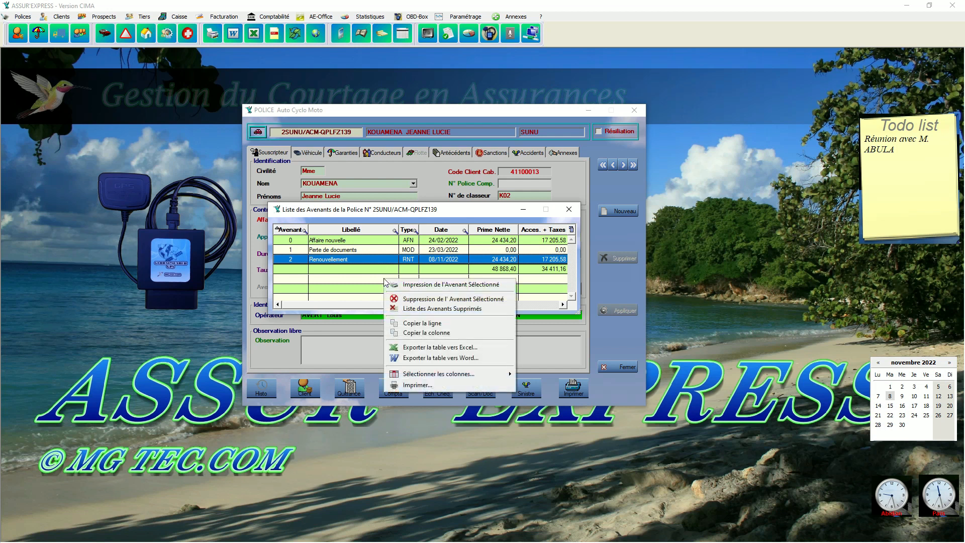
left_click(403, 300)
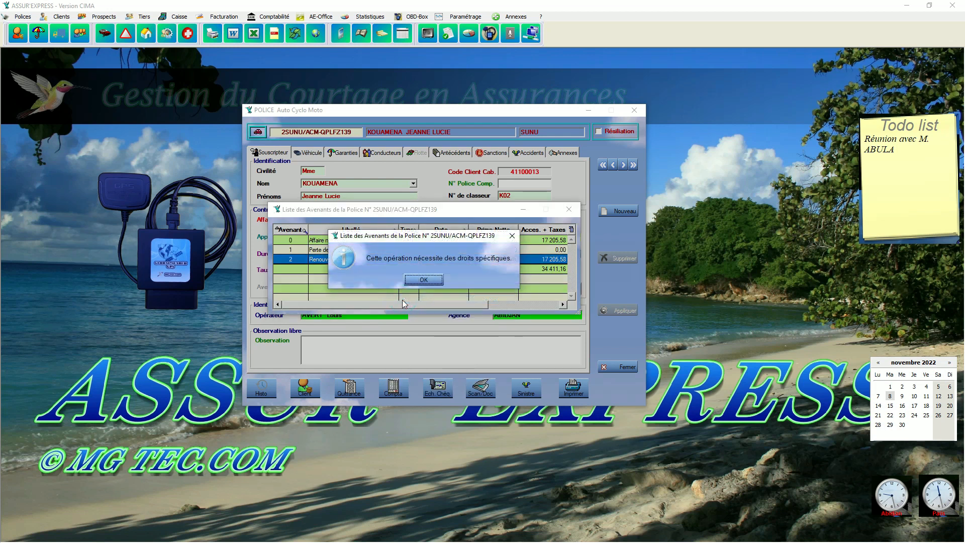
left_click(424, 280)
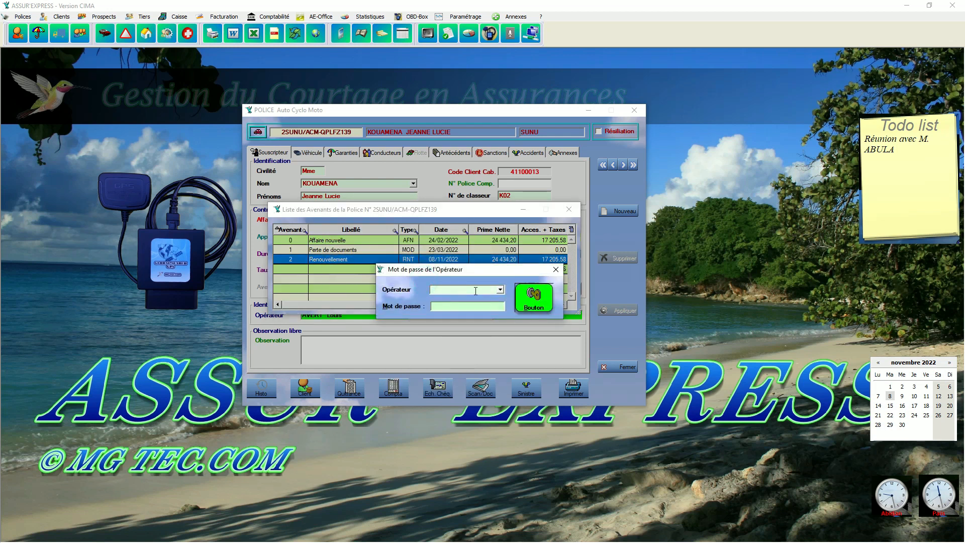
left_click(500, 290)
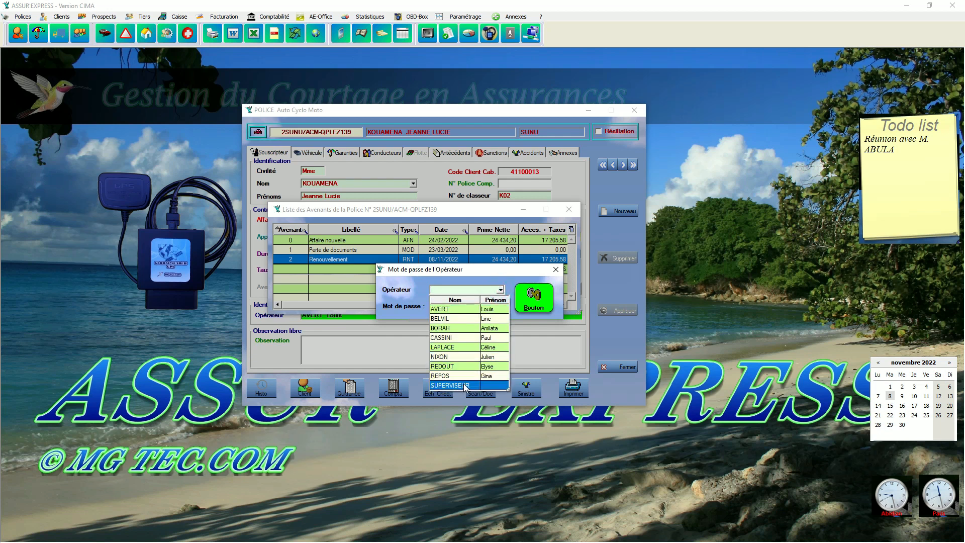
left_click(466, 385)
left_click(477, 306)
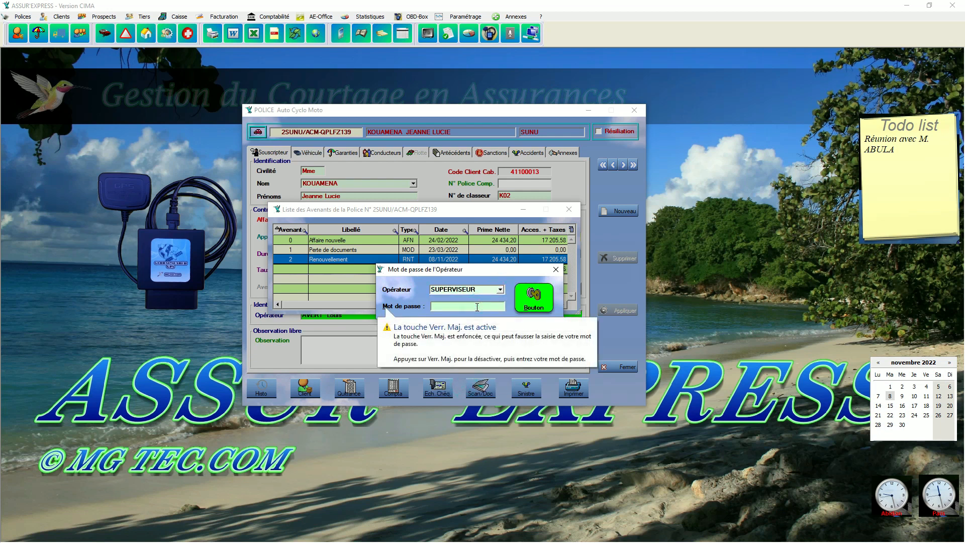
type("aaaa")
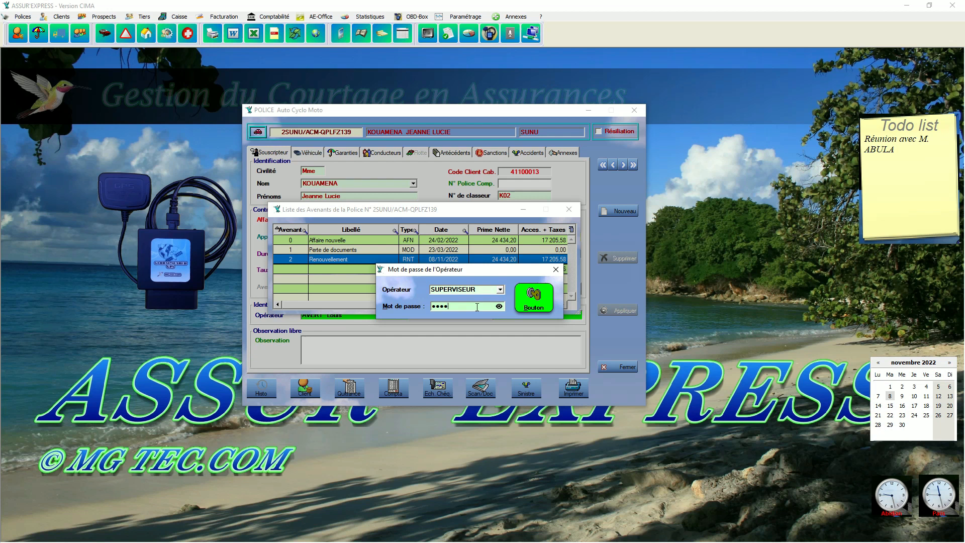
type("a")
left_click(520, 300)
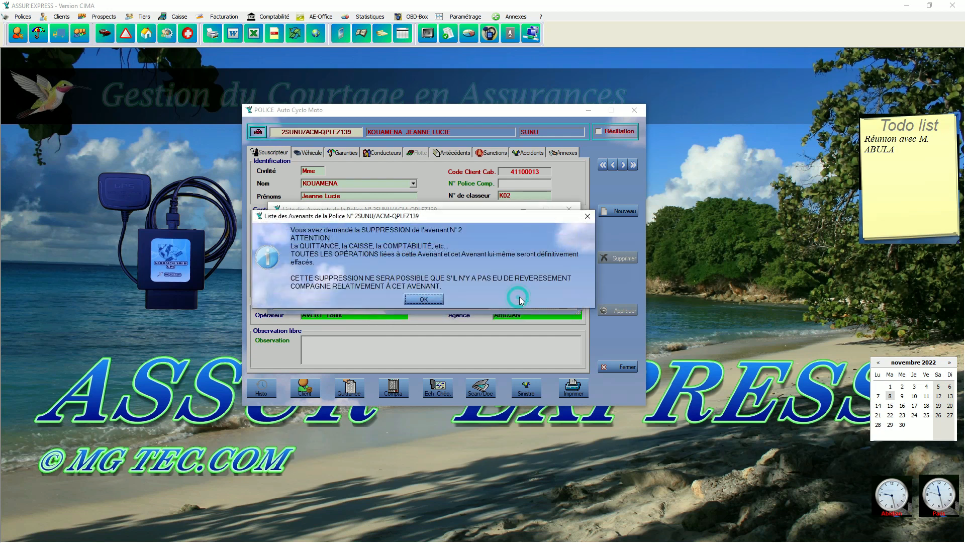
- Accept the warning, answer Oui to DERNIÈRE CHANCE, and acknowledge Suppression Terminée
left_click(437, 299)
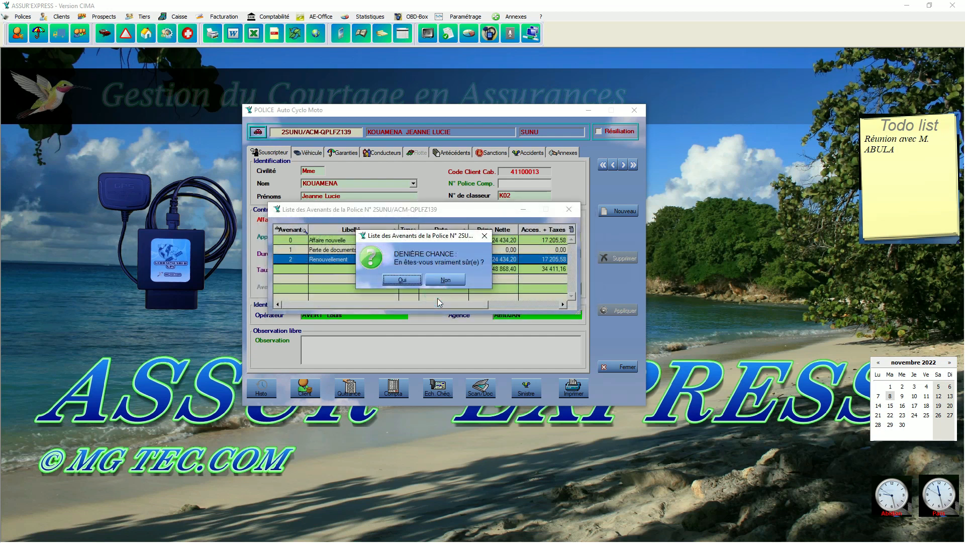
left_click_drag(429, 237, 486, 290)
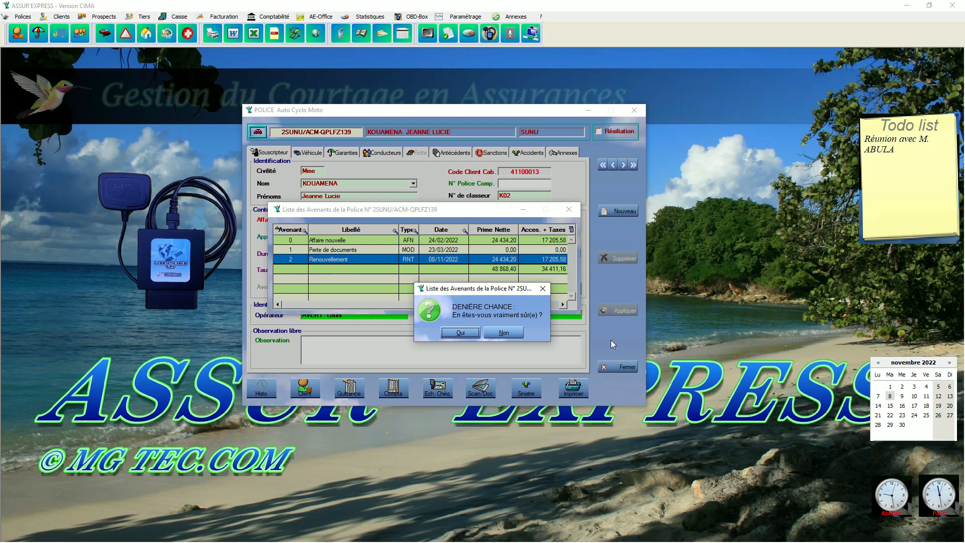
left_click(469, 331)
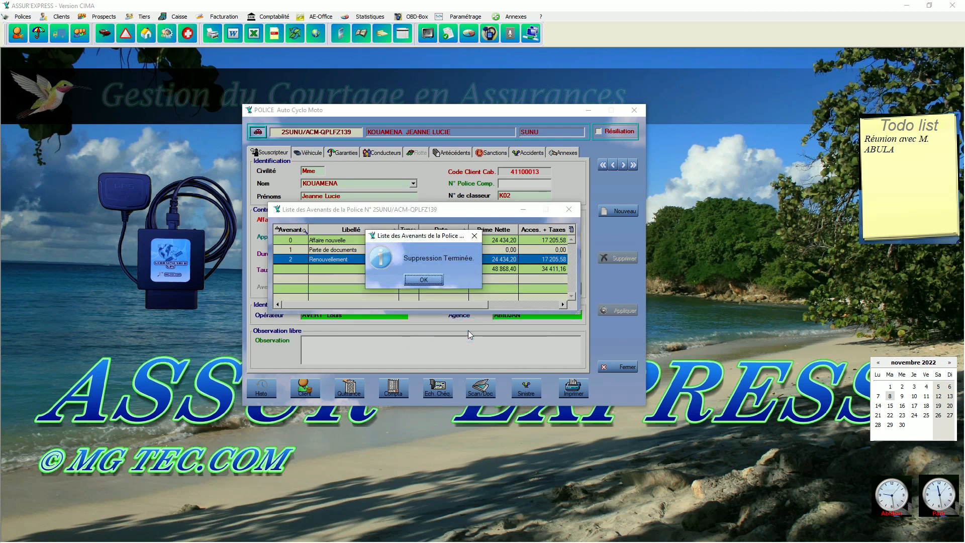
left_click(423, 281)
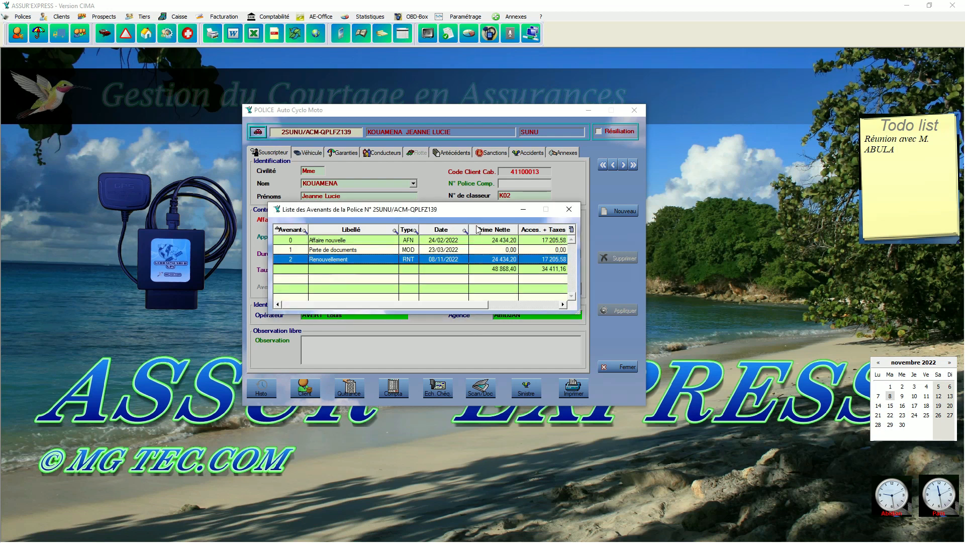
left_click_drag(473, 211, 470, 268)
- Close and reopen the avenant list, now showing only endorsements 0 and 1
left_click(567, 269)
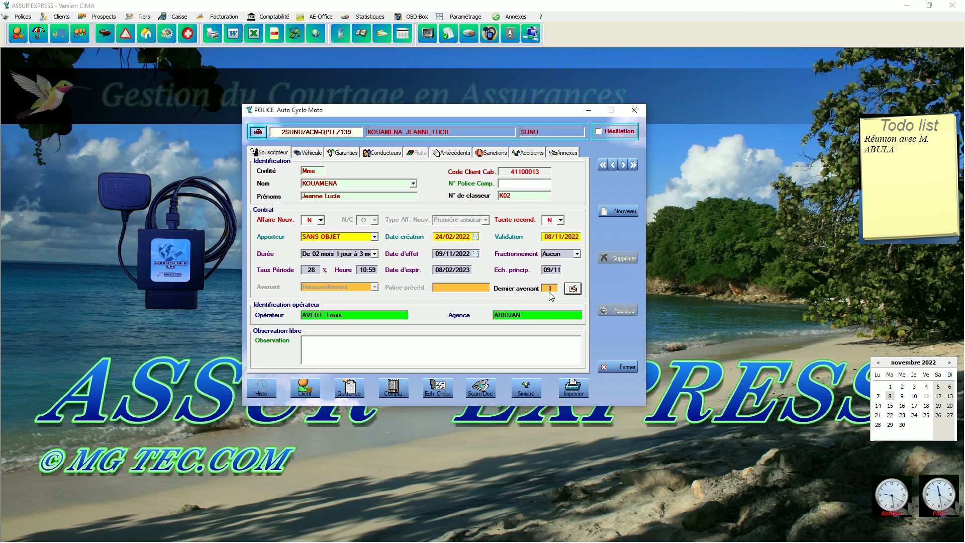
left_click(573, 289)
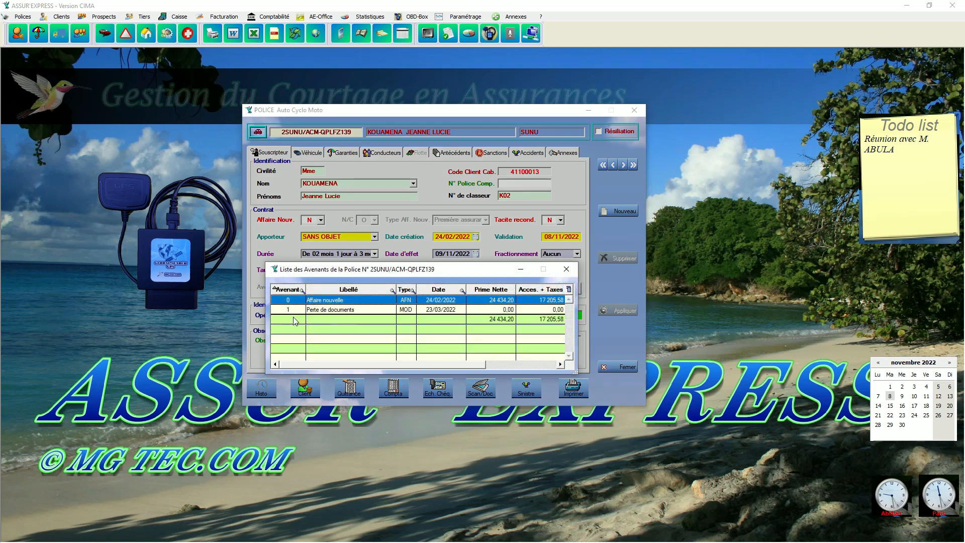
right_click(442, 330)
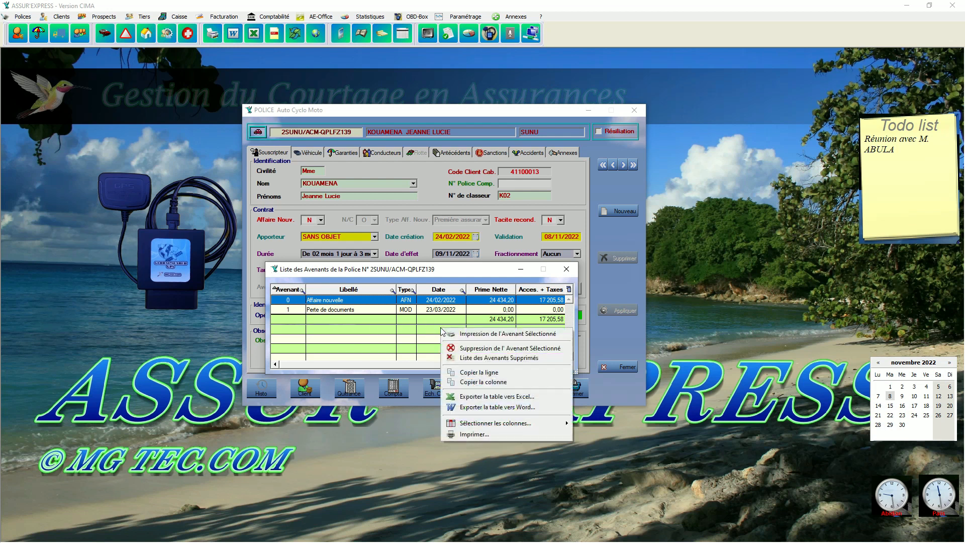
left_click(462, 358)
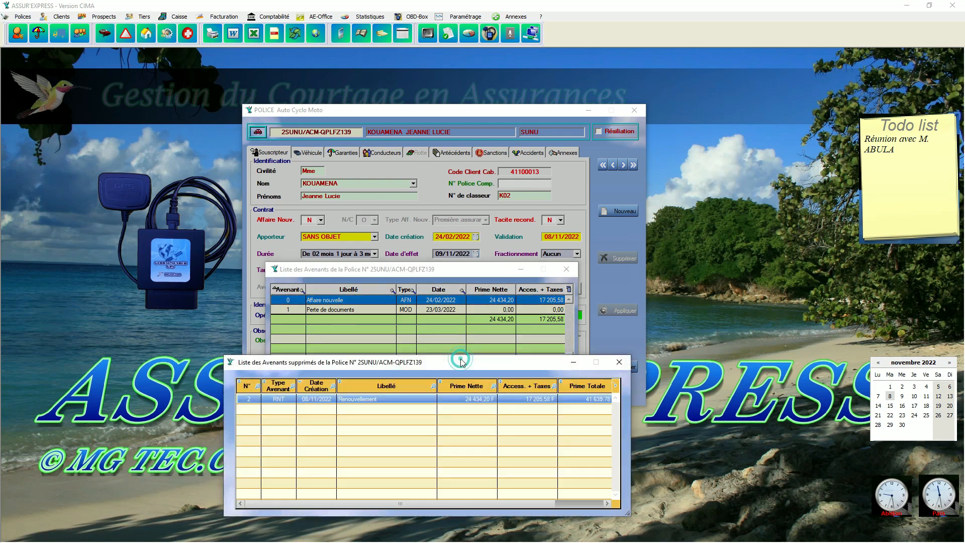
left_click_drag(460, 359, 647, 240)
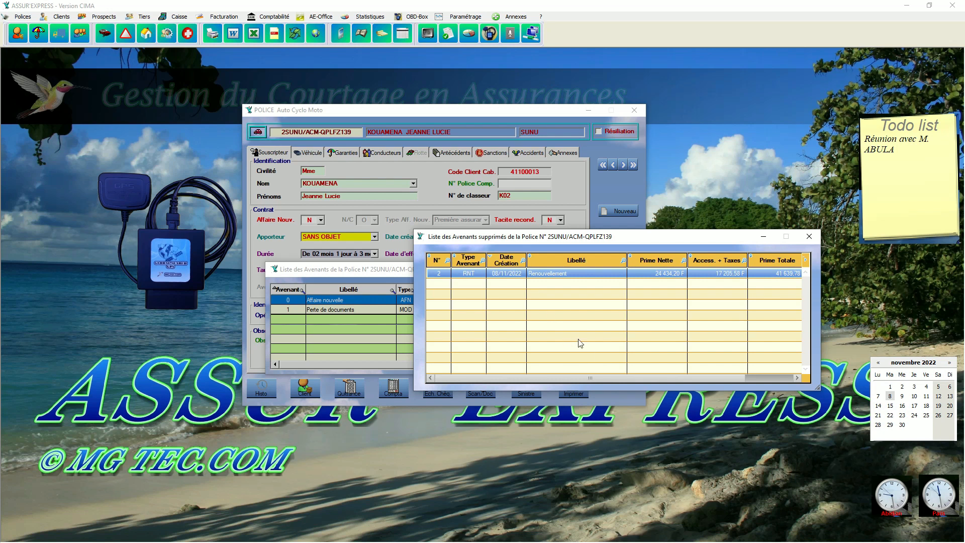
left_click_drag(624, 380, 708, 379)
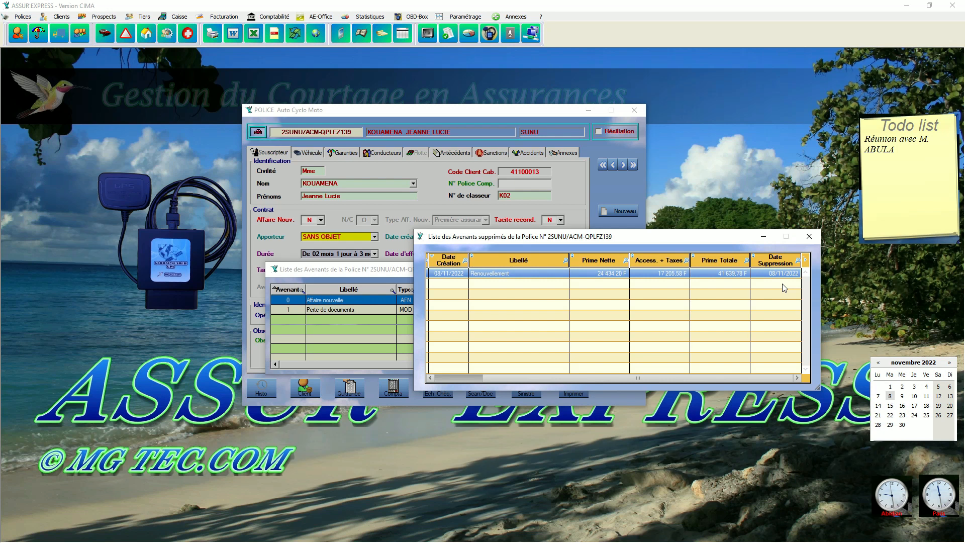
left_click(809, 236)
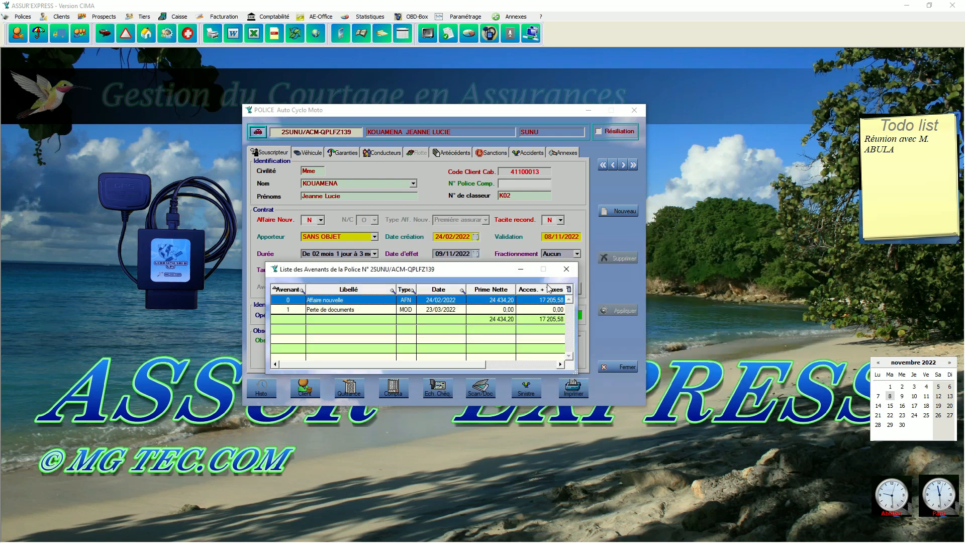
- Close the avenant list, then view and close the policy's Quittance receipts list
left_click(567, 272)
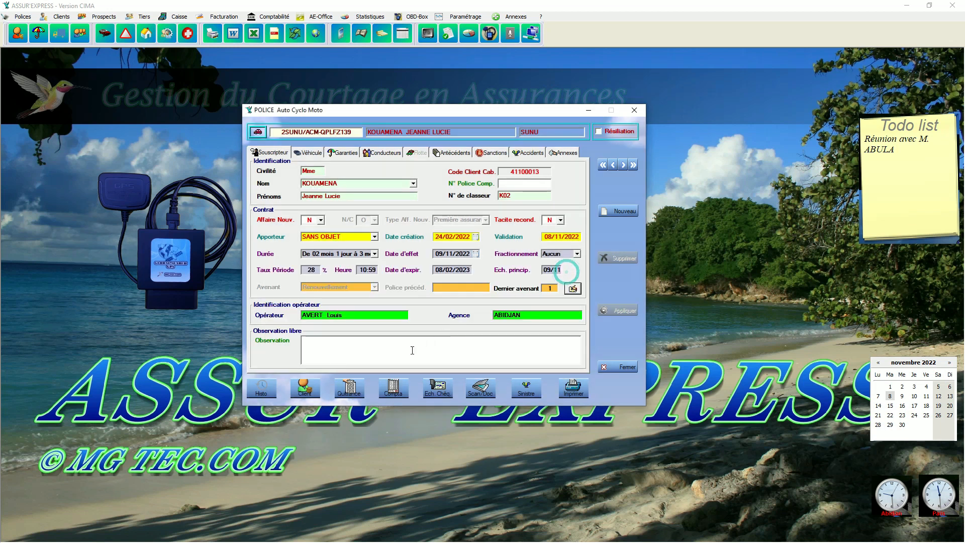
left_click(350, 388)
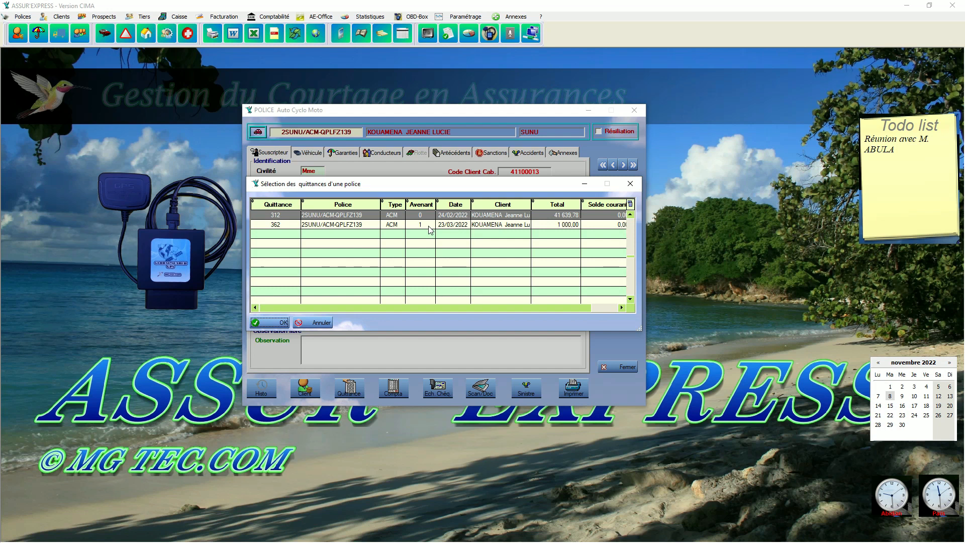
left_click(630, 184)
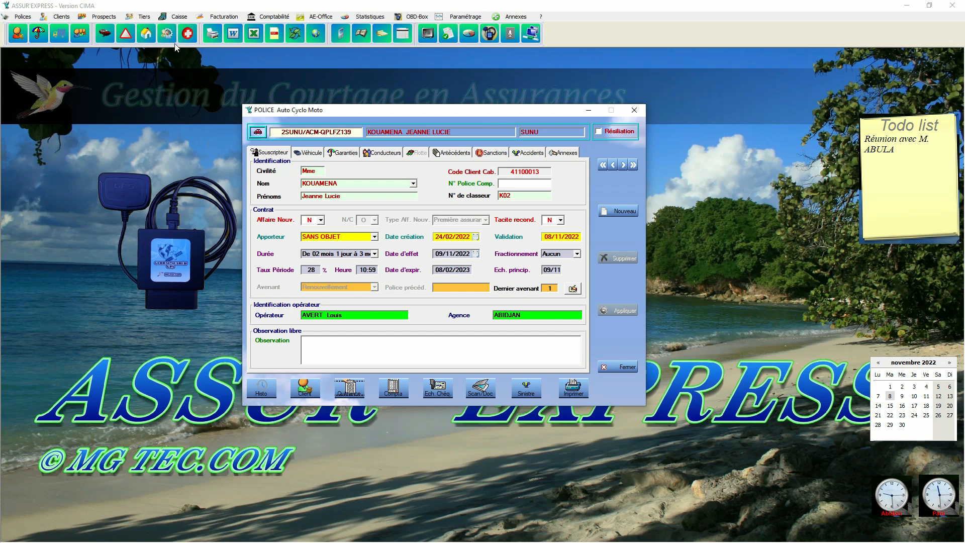
- Check the Caisse operations list sorted by Code, highest first, then close it
left_click(176, 18)
left_click(174, 28)
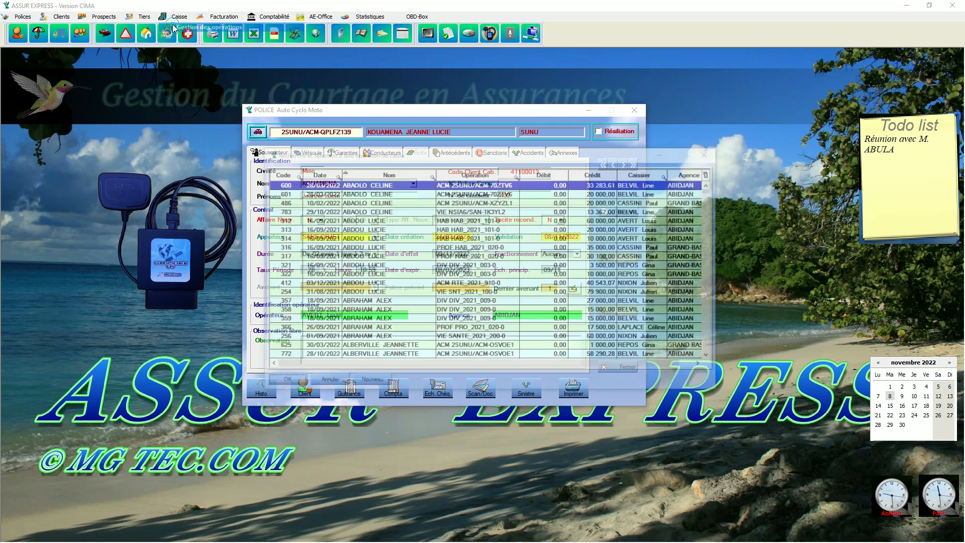
left_click(279, 173)
left_click(280, 173)
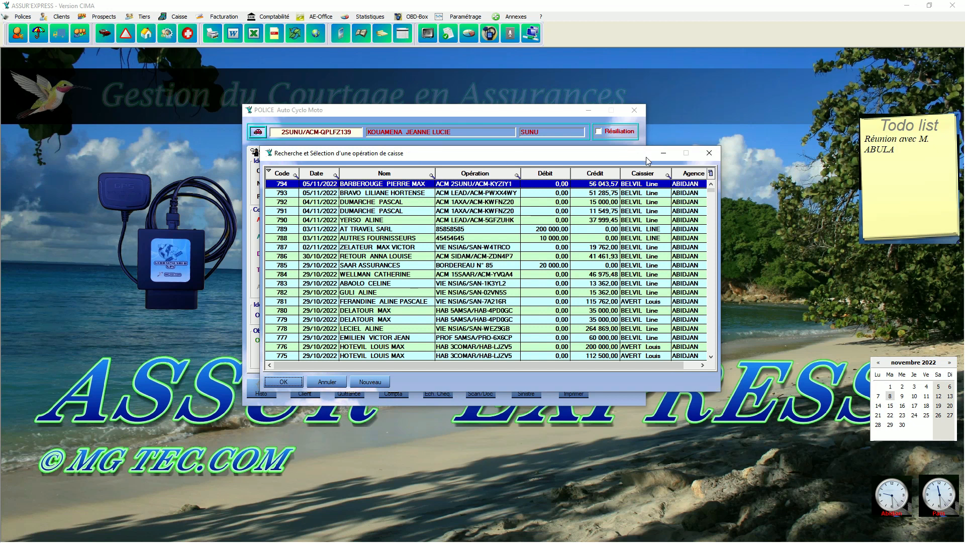
left_click(709, 153)
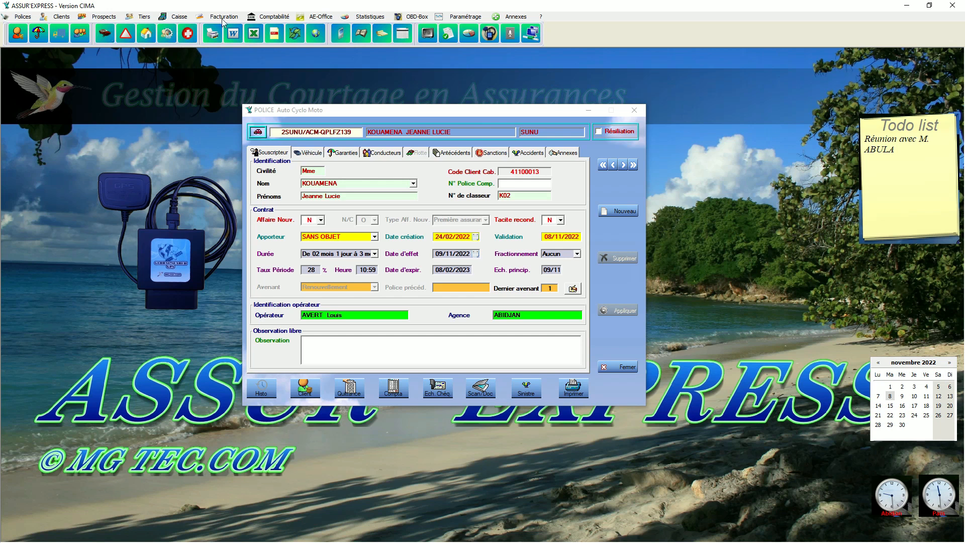
left_click(258, 19)
left_click(264, 41)
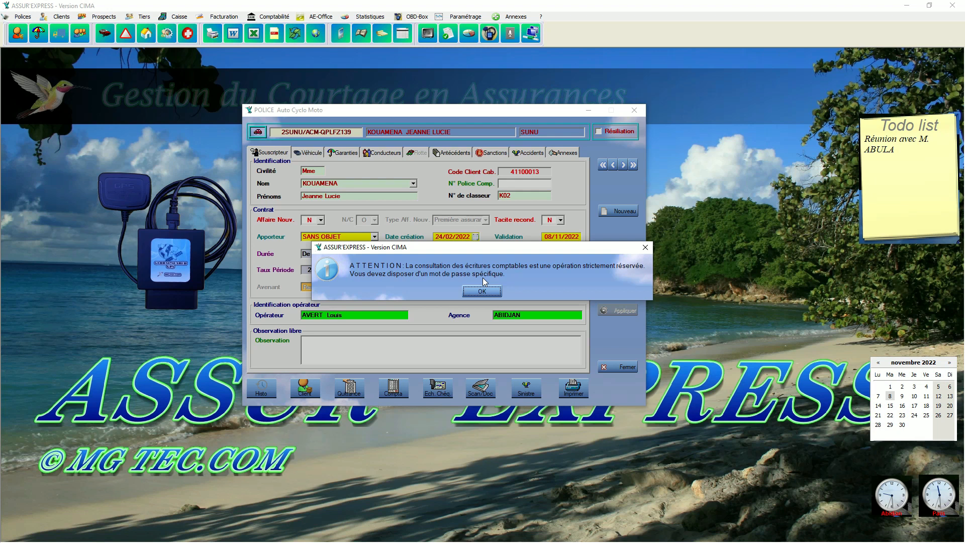
left_click(468, 291)
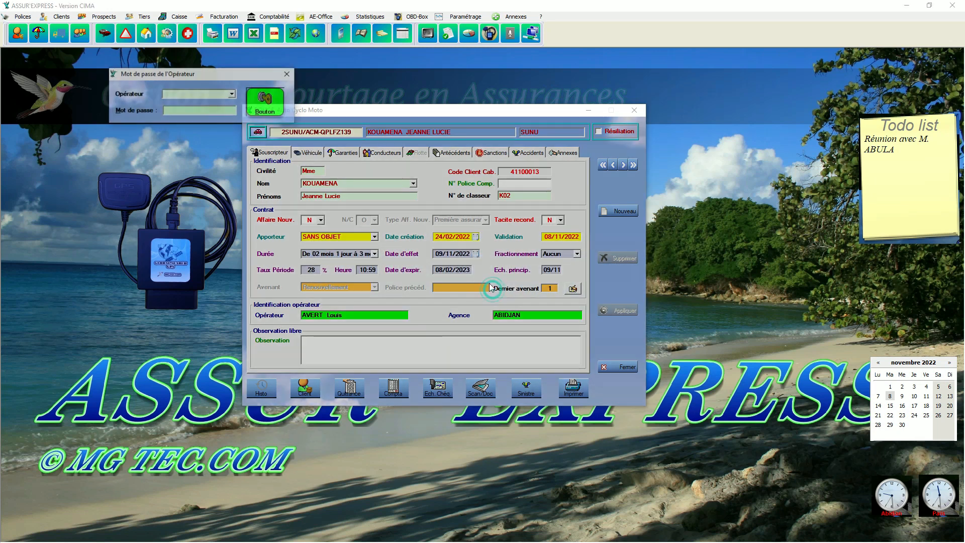
left_click(233, 94)
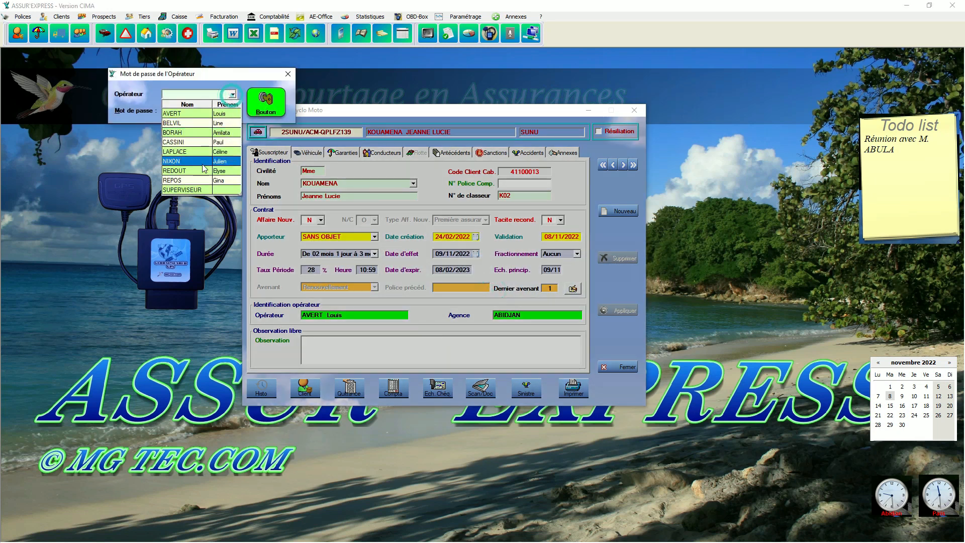
left_click(186, 190)
left_click(213, 109)
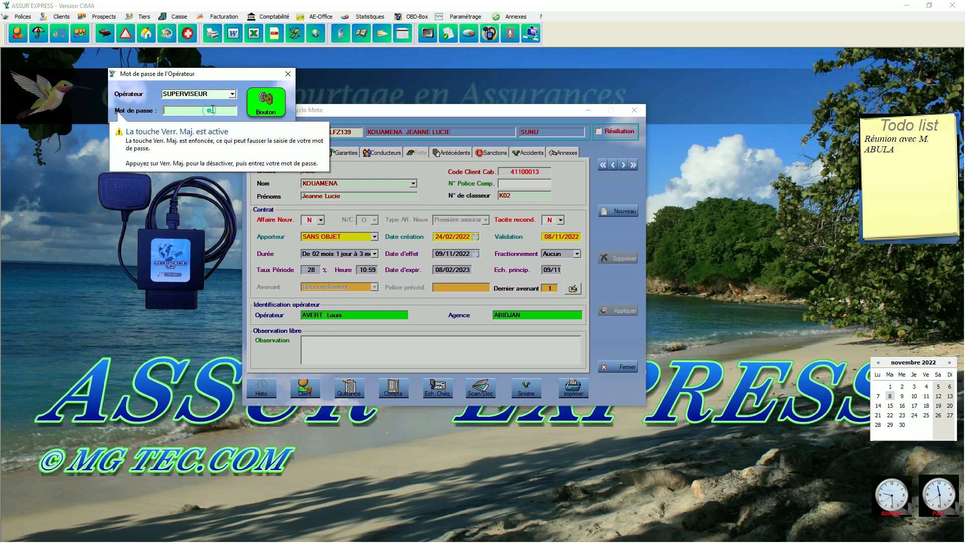
type("****")
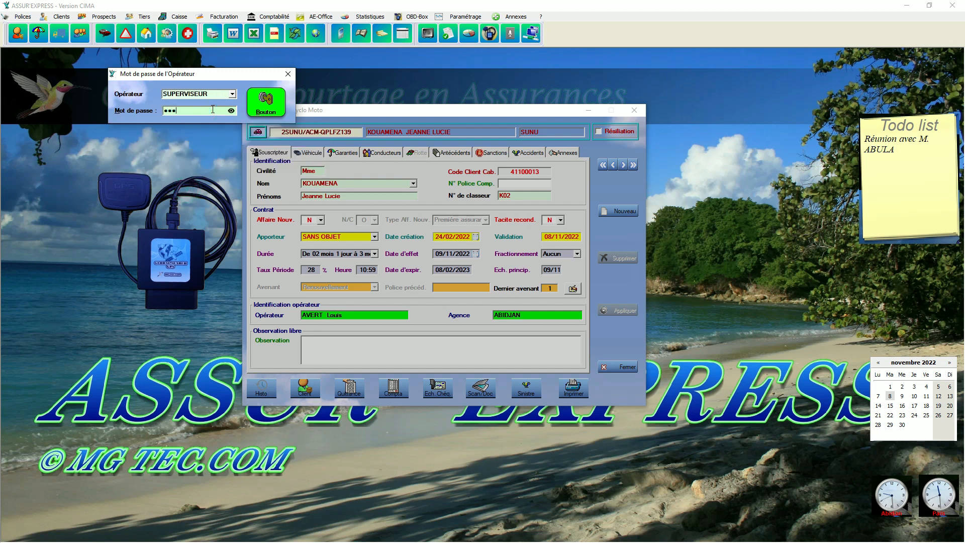
type("*")
left_click(275, 103)
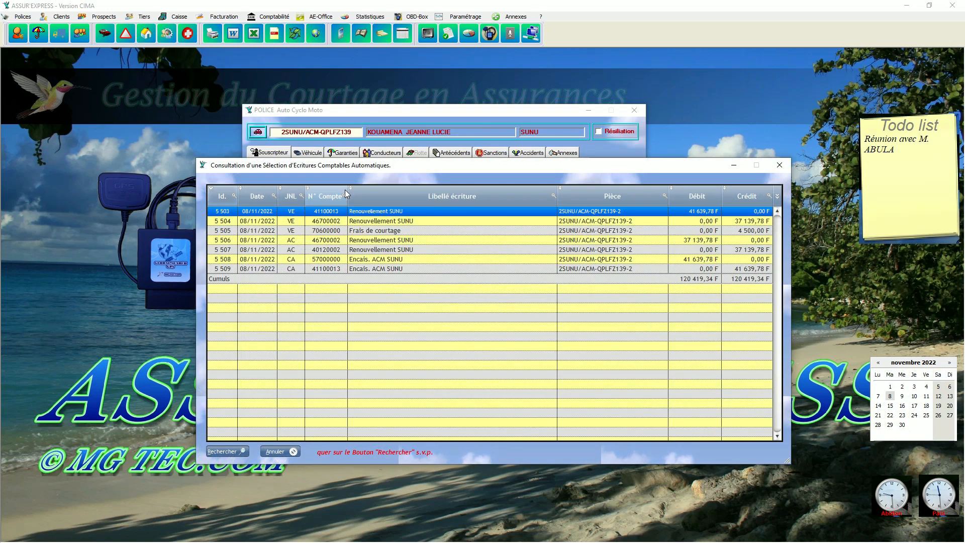
left_click(229, 452)
left_click(481, 362)
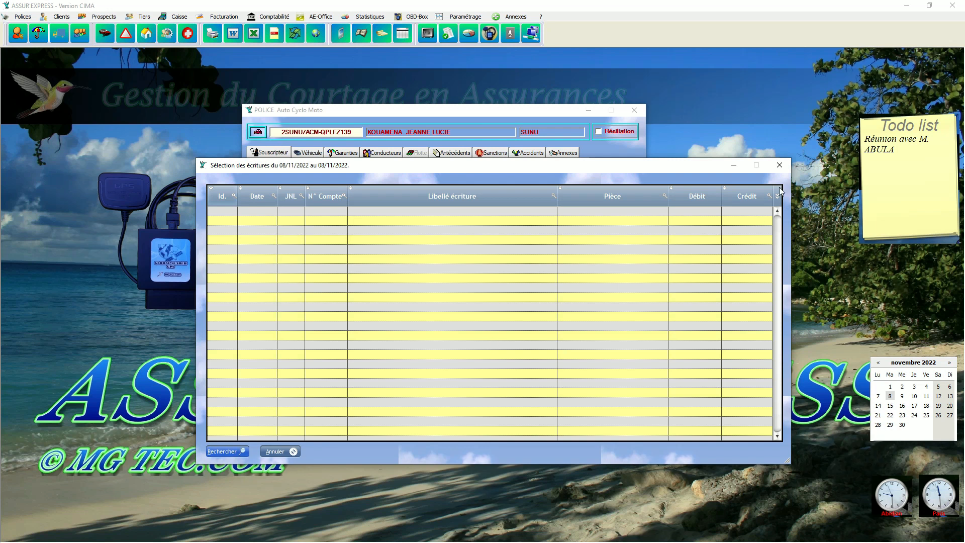
left_click(780, 166)
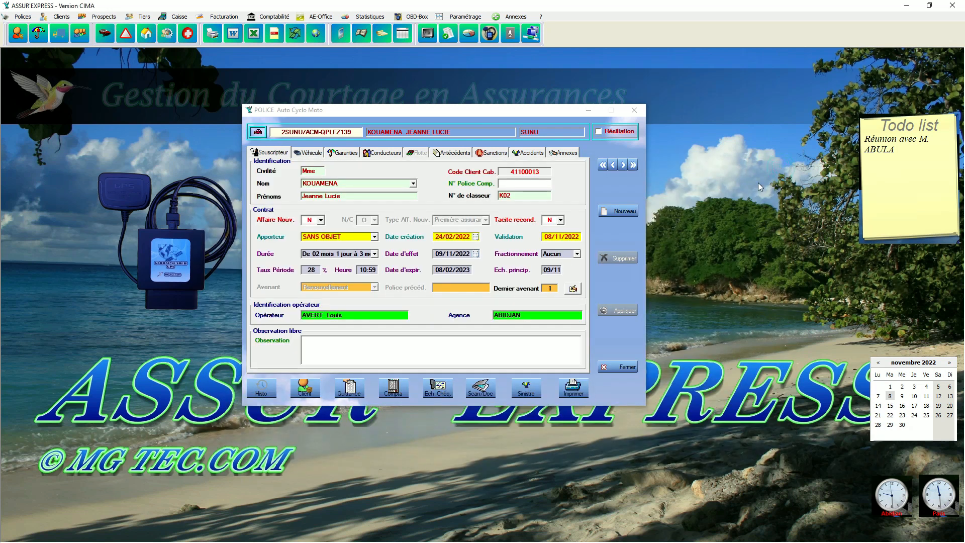